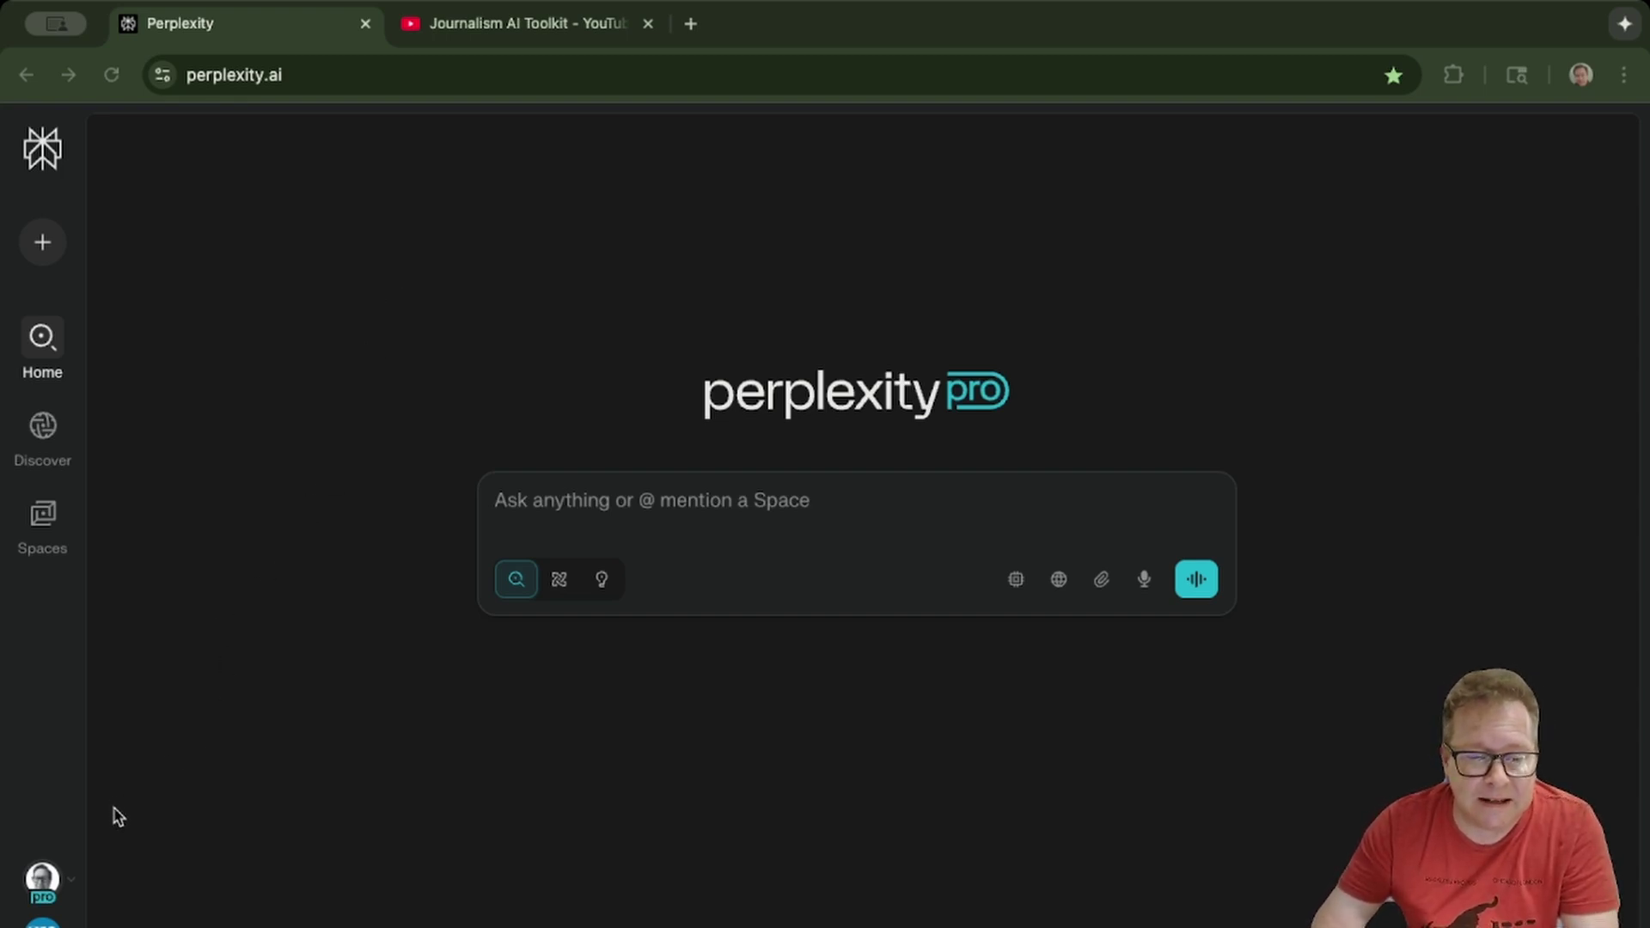
- Add a new task under Tasks and paste the supermarket industry news bullet-summary prompt
mouse_move(70, 855)
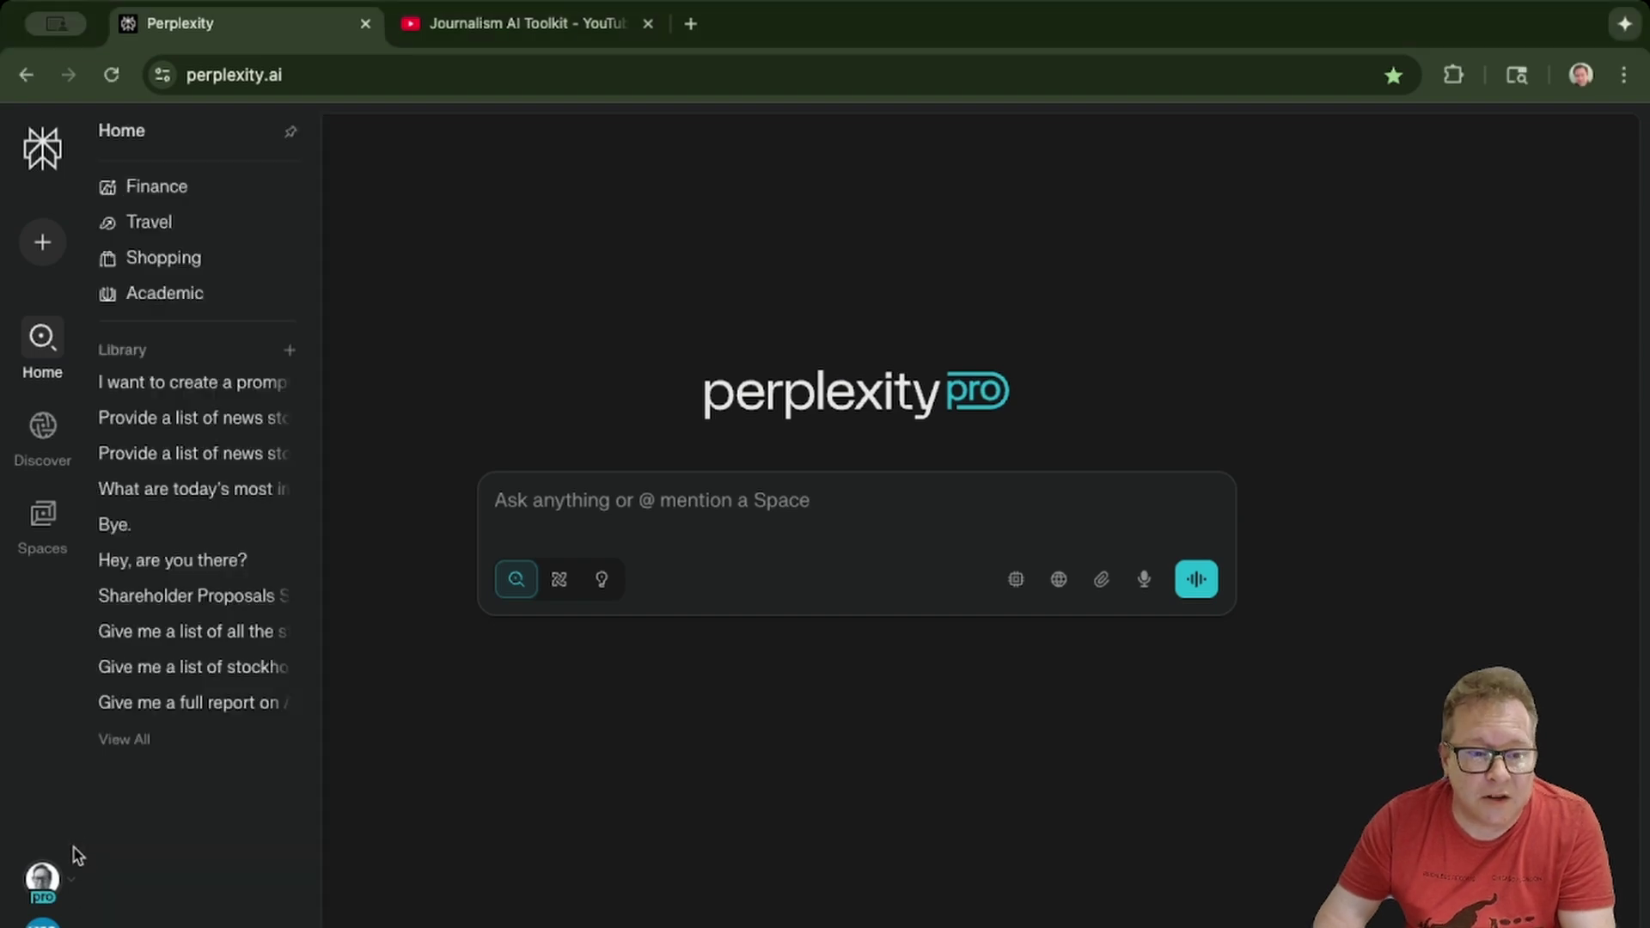
left_click(42, 885)
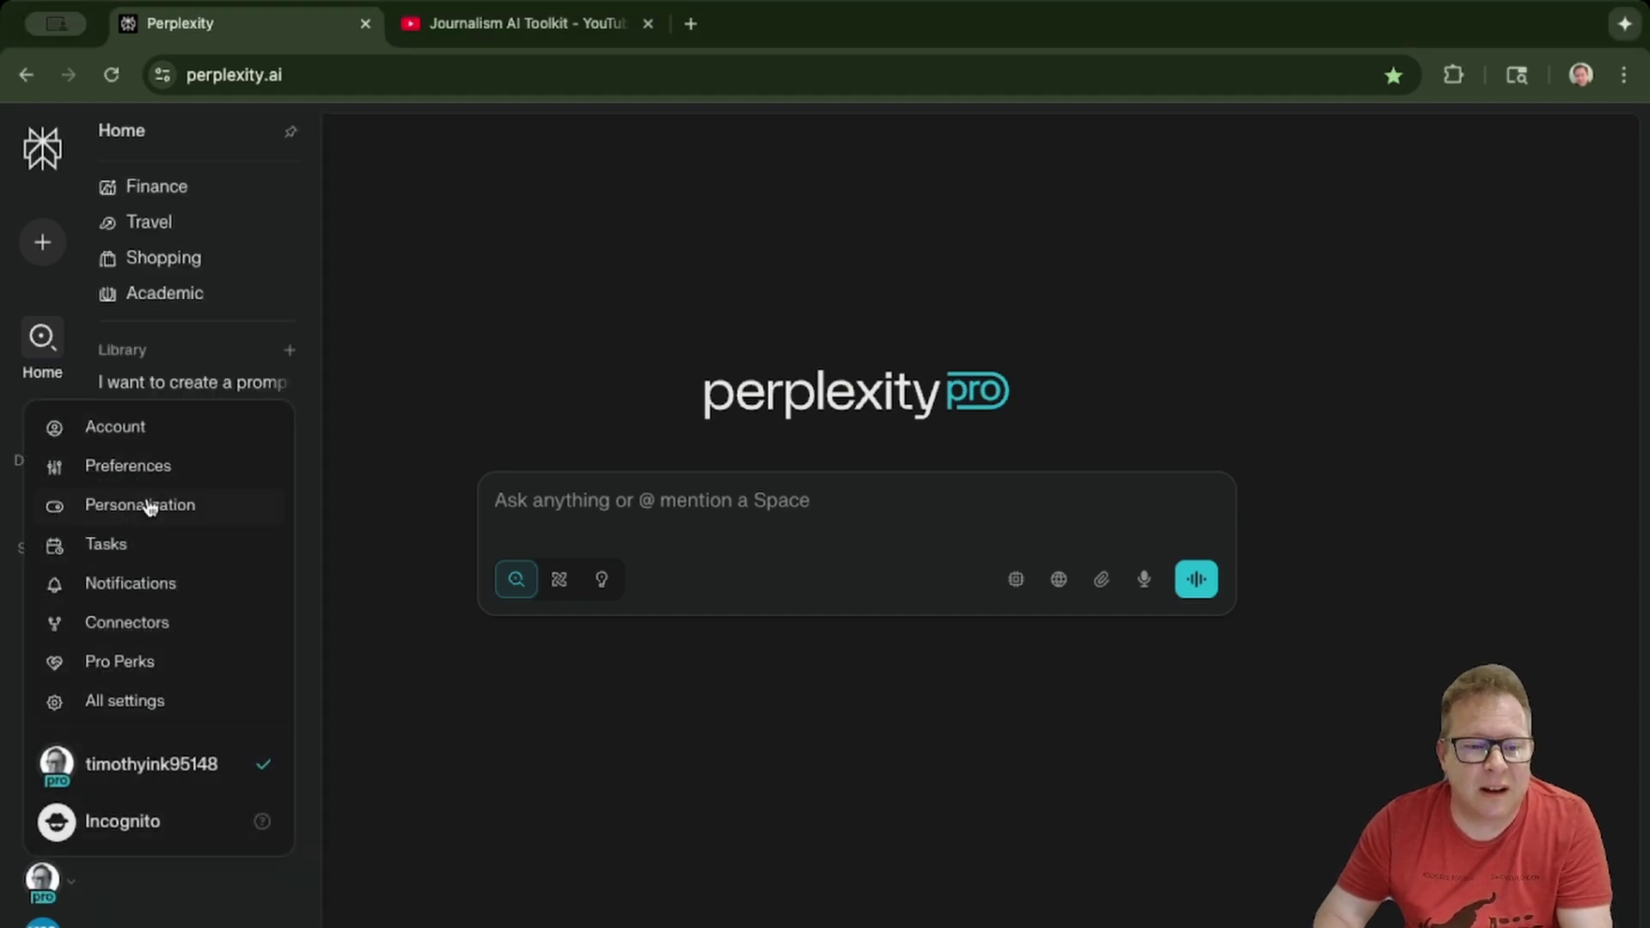
left_click(104, 550)
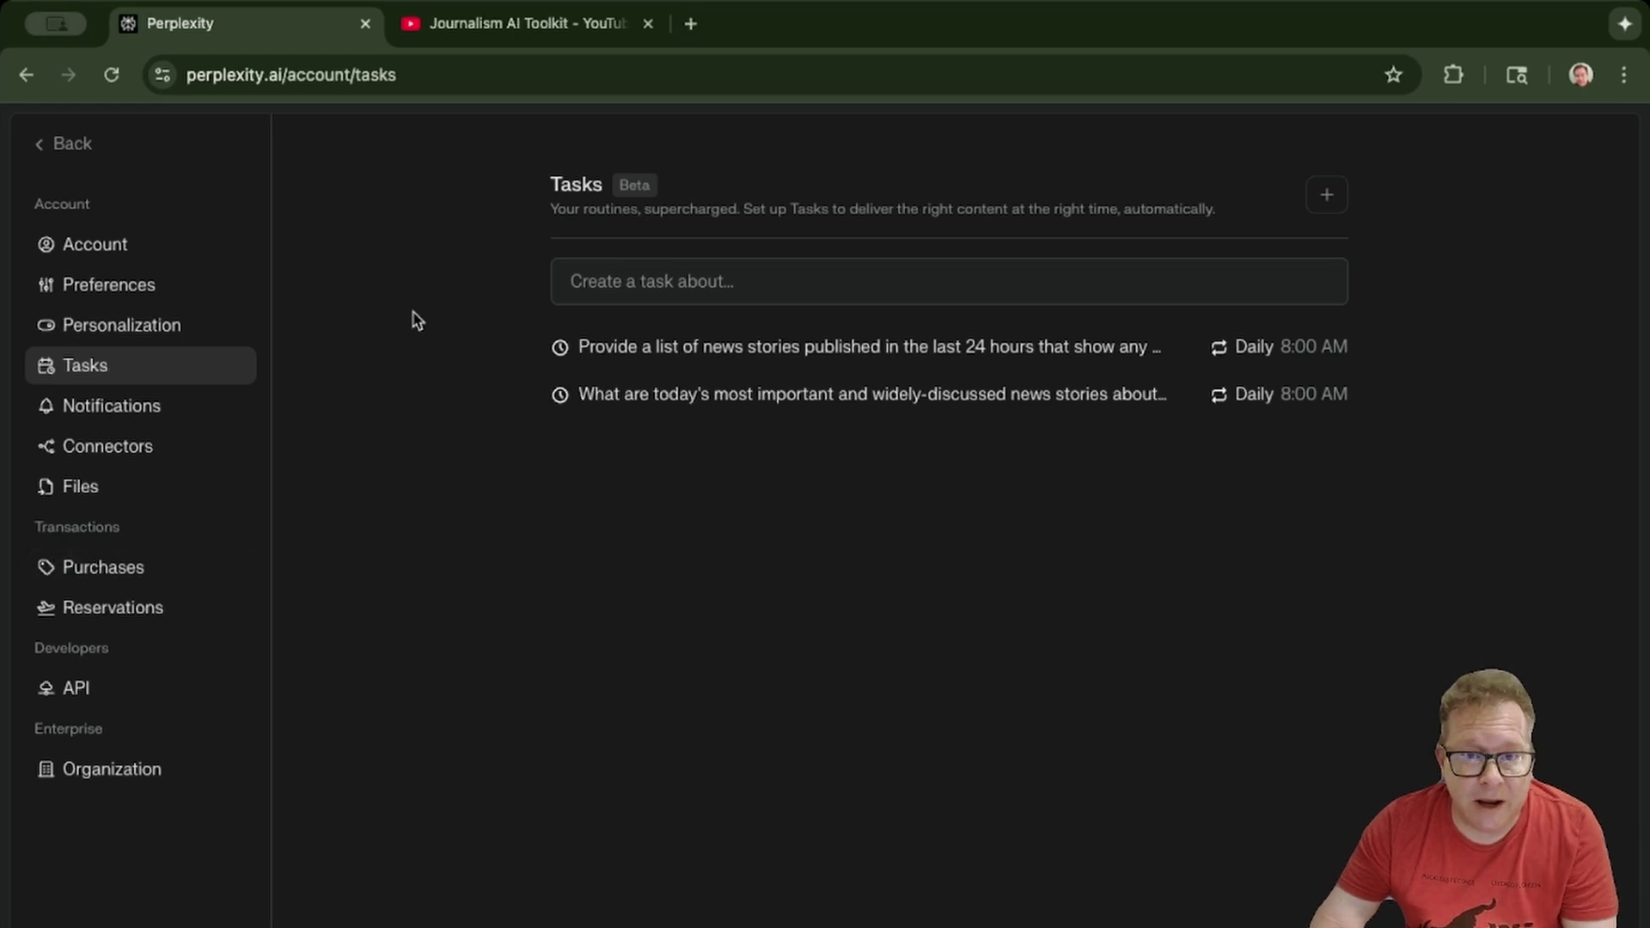
left_click(1326, 198)
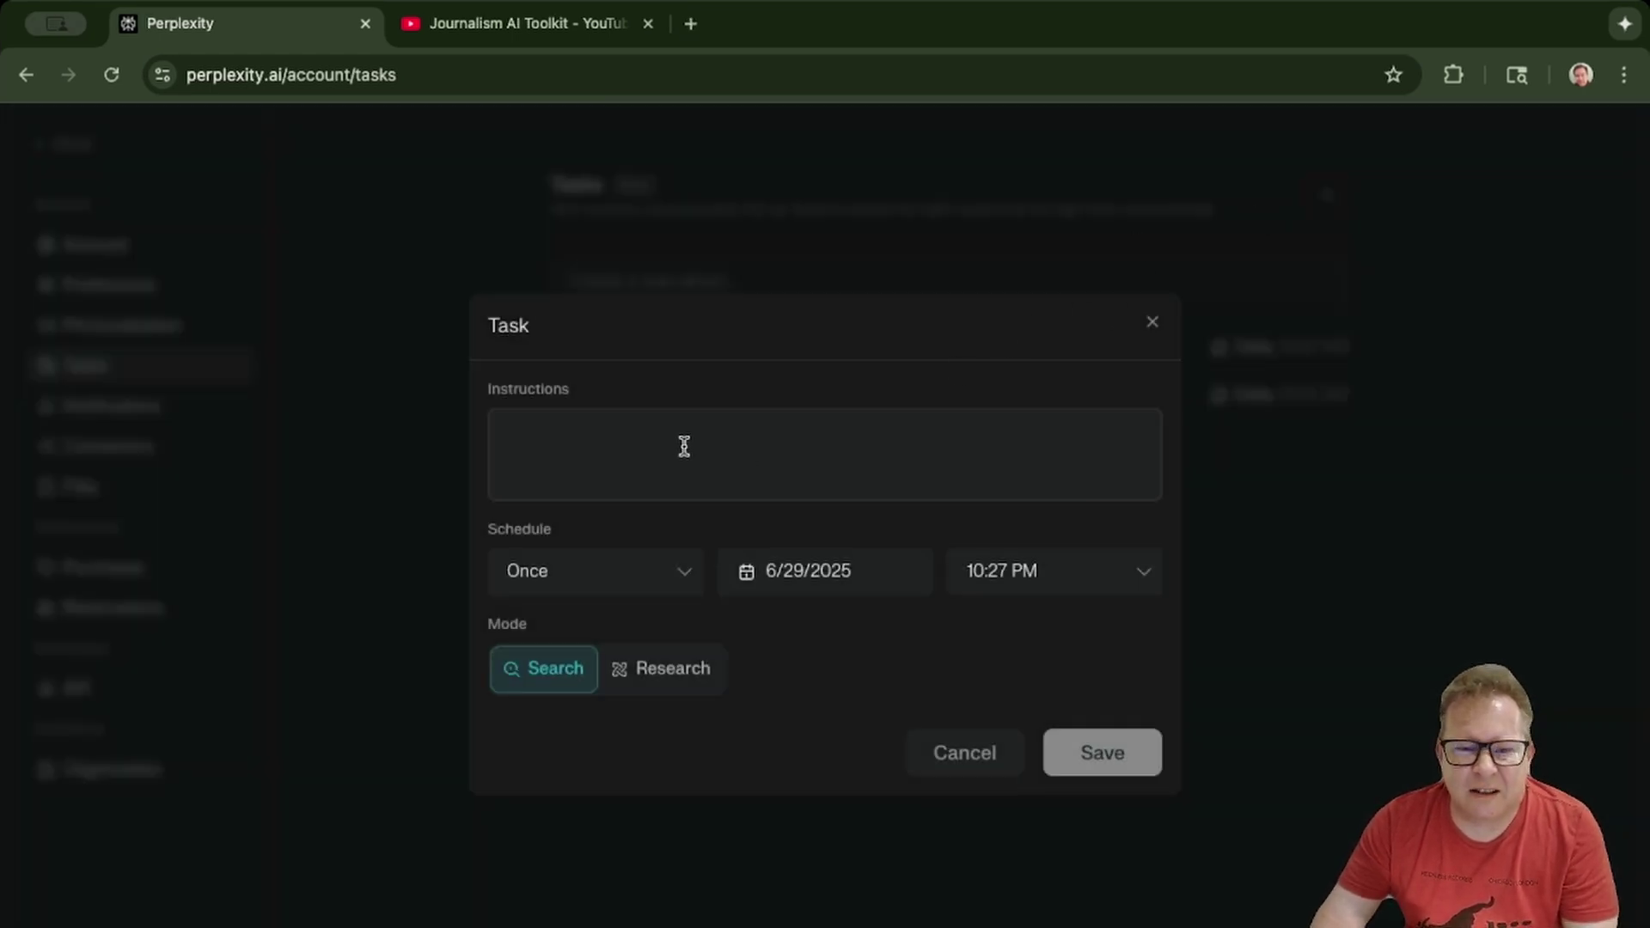
type("Research and summarize the top news stories from the past 24 hours about the supermarket industry. Focus on factual, recent information from reputable news sources. Organize findings clearly, highlighting the most significant developments. Present the headlines in a bullet list format with a one-sentence summary for each story.")
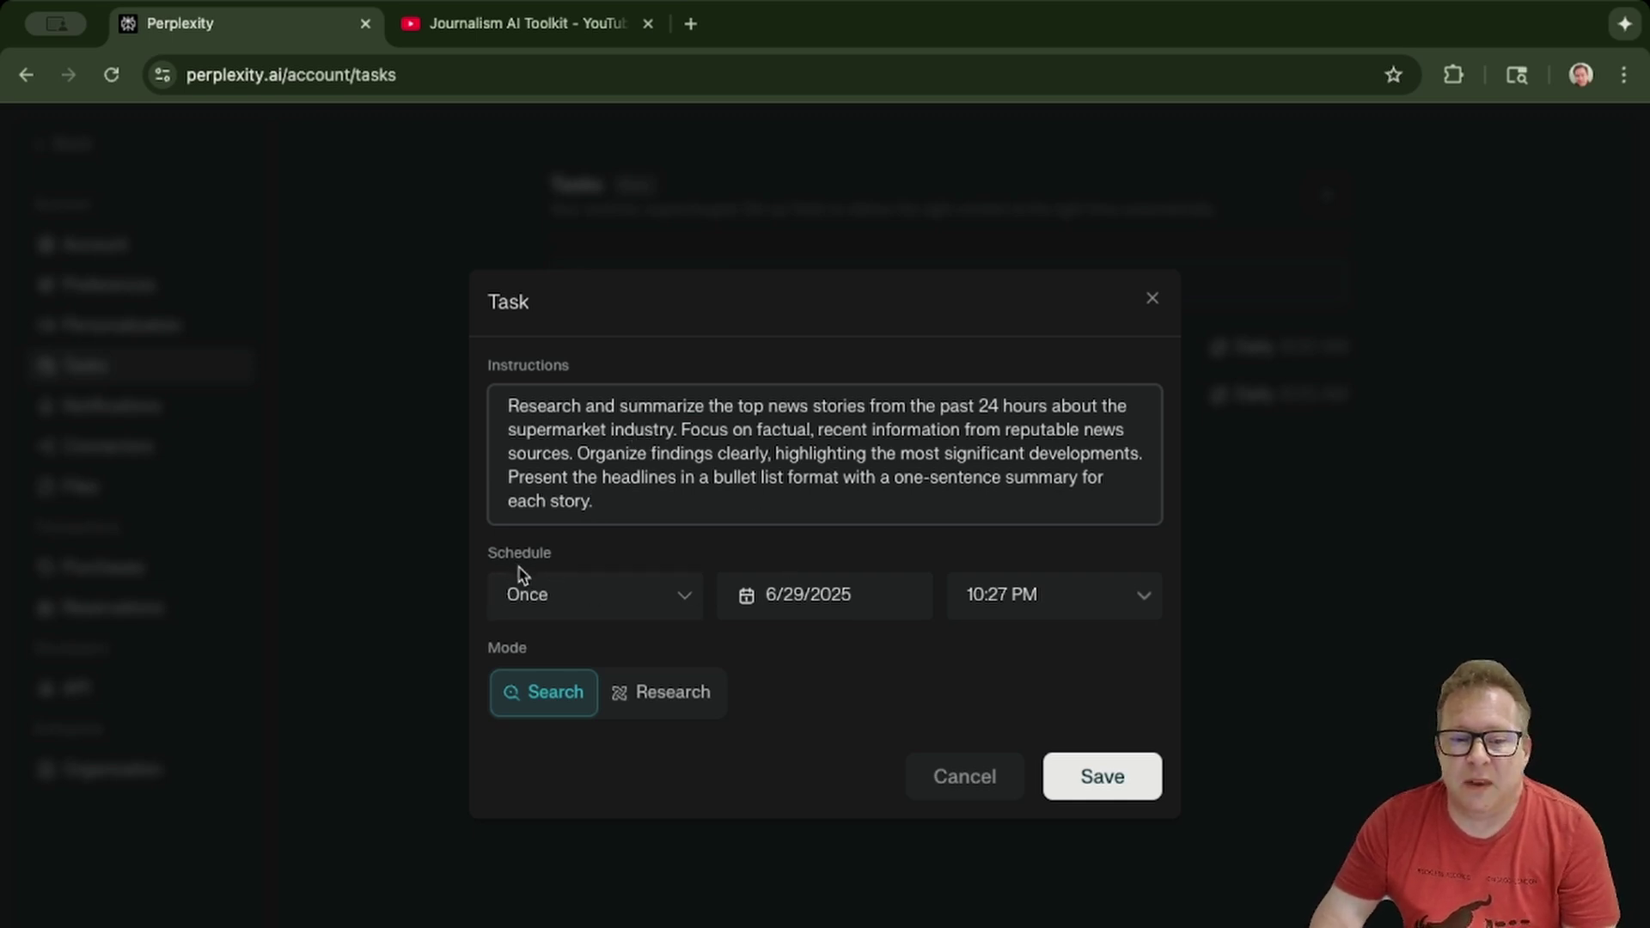
- Schedule the supermarket news task Daily at 7:00 AM in Research mode and save it
left_click(544, 596)
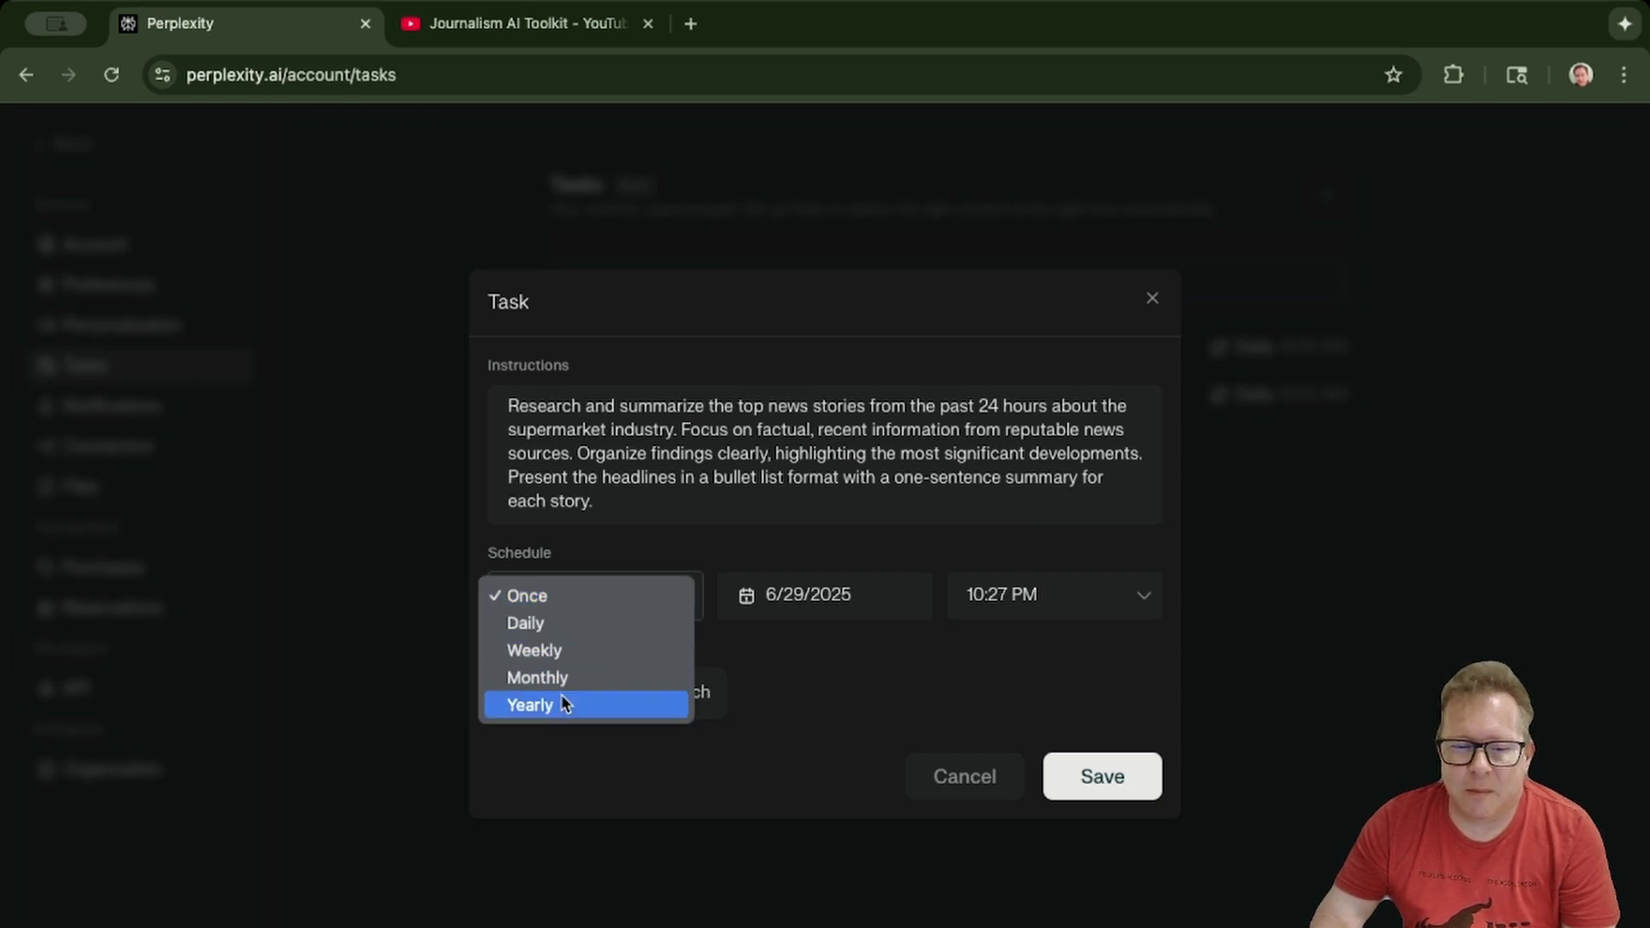
left_click(581, 624)
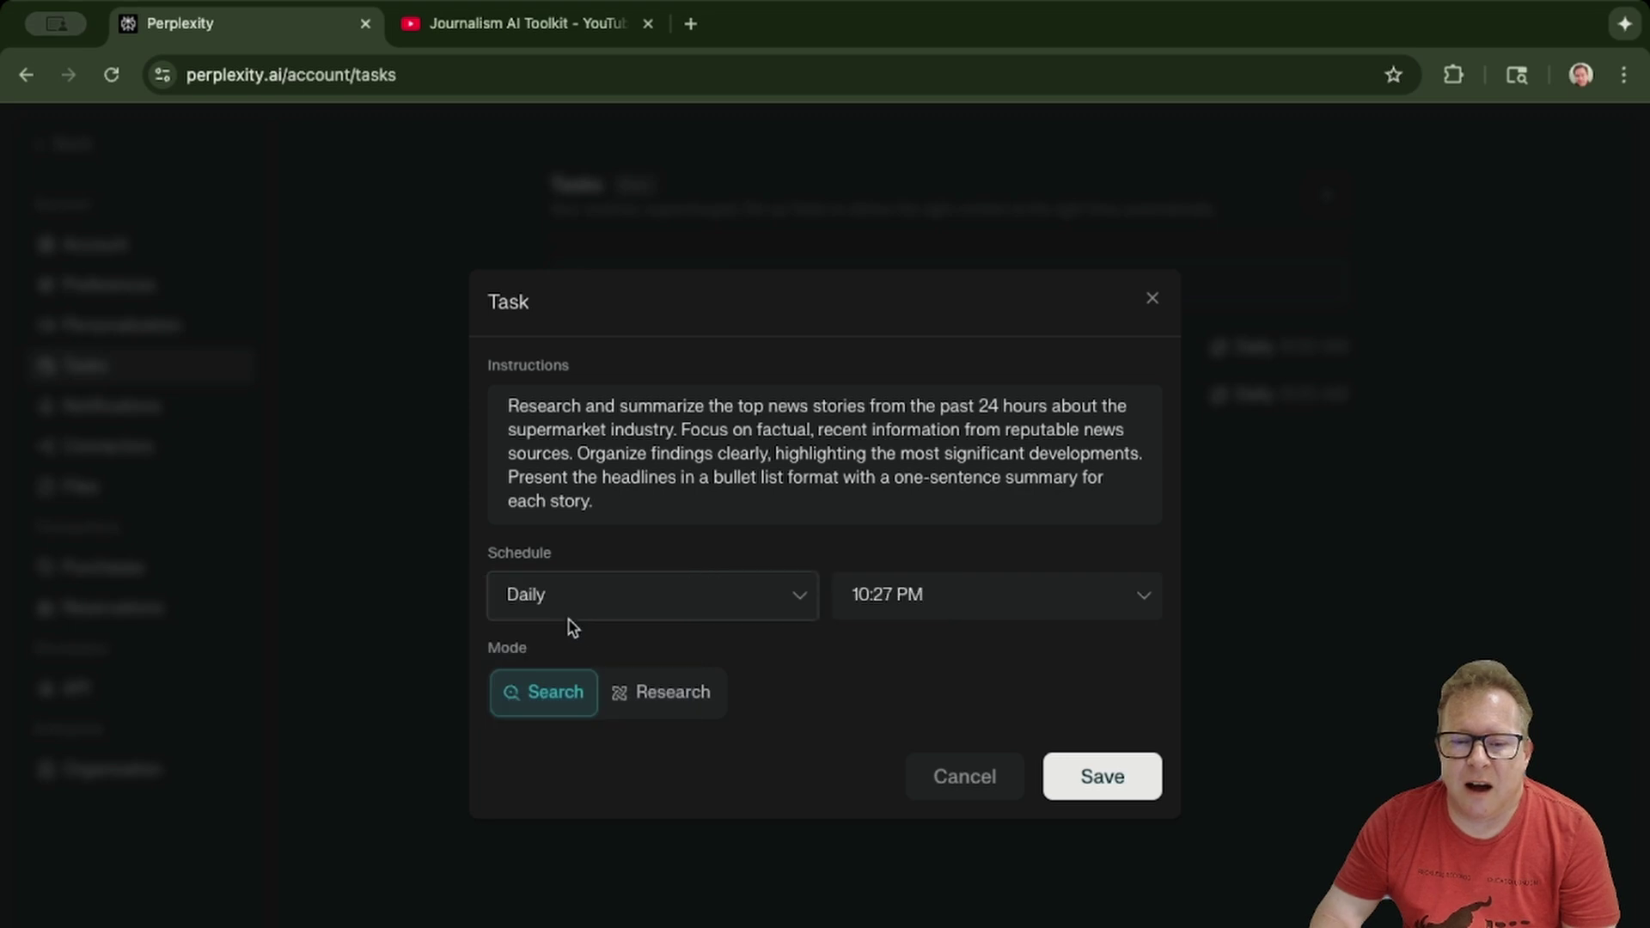
left_click(1144, 602)
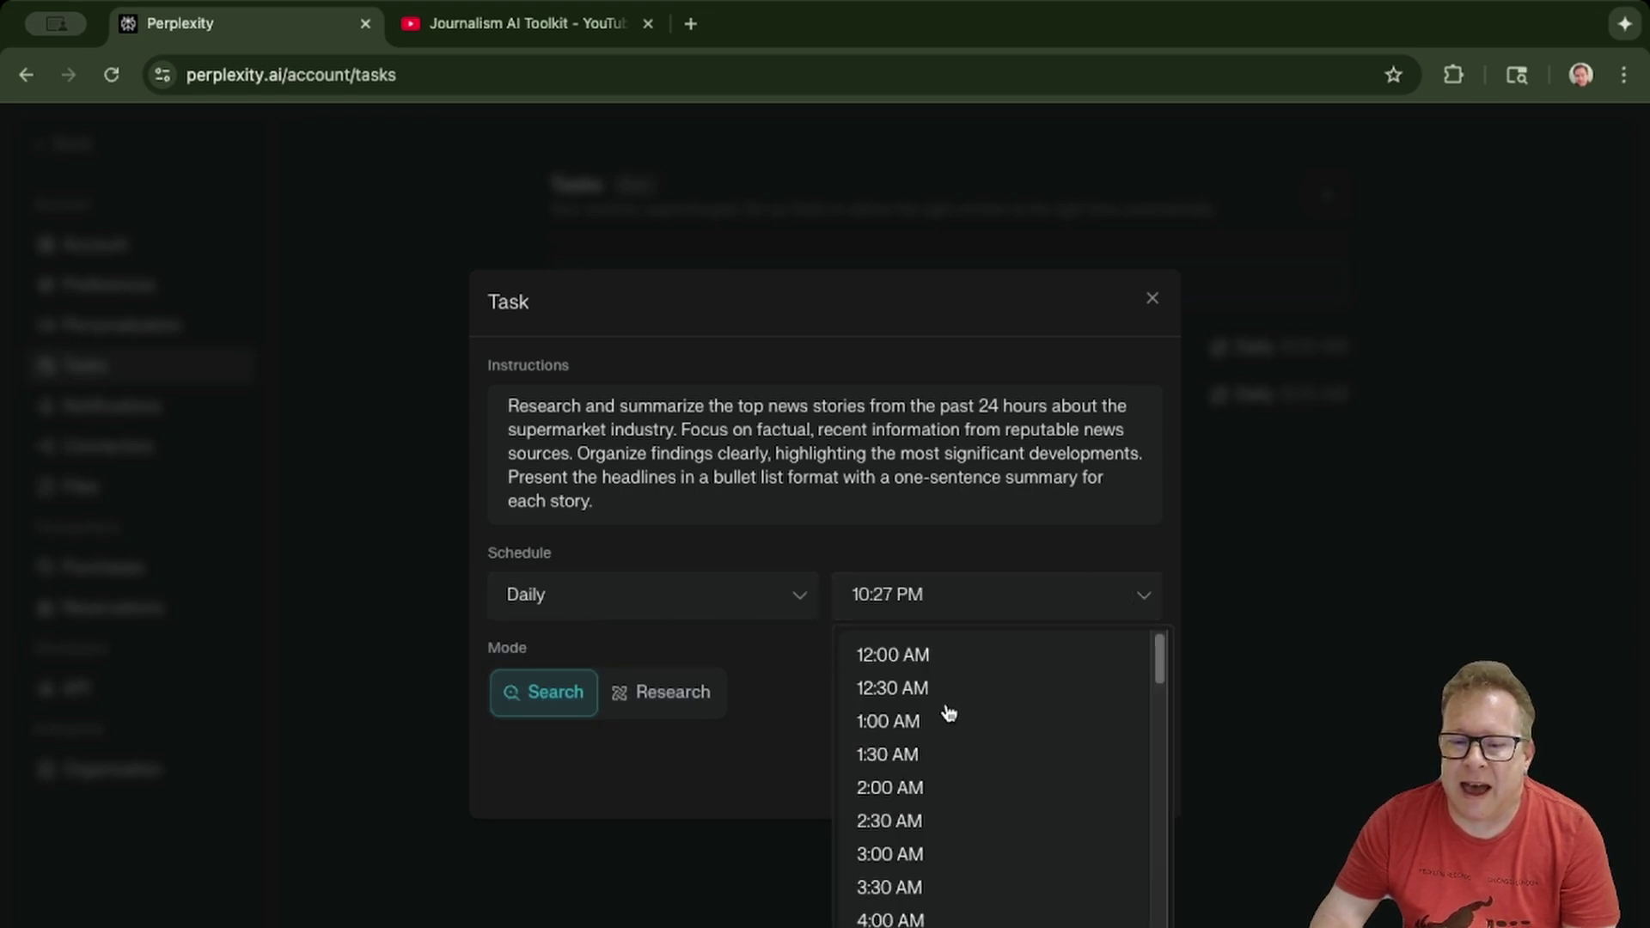
scroll(933, 730, "down", 4)
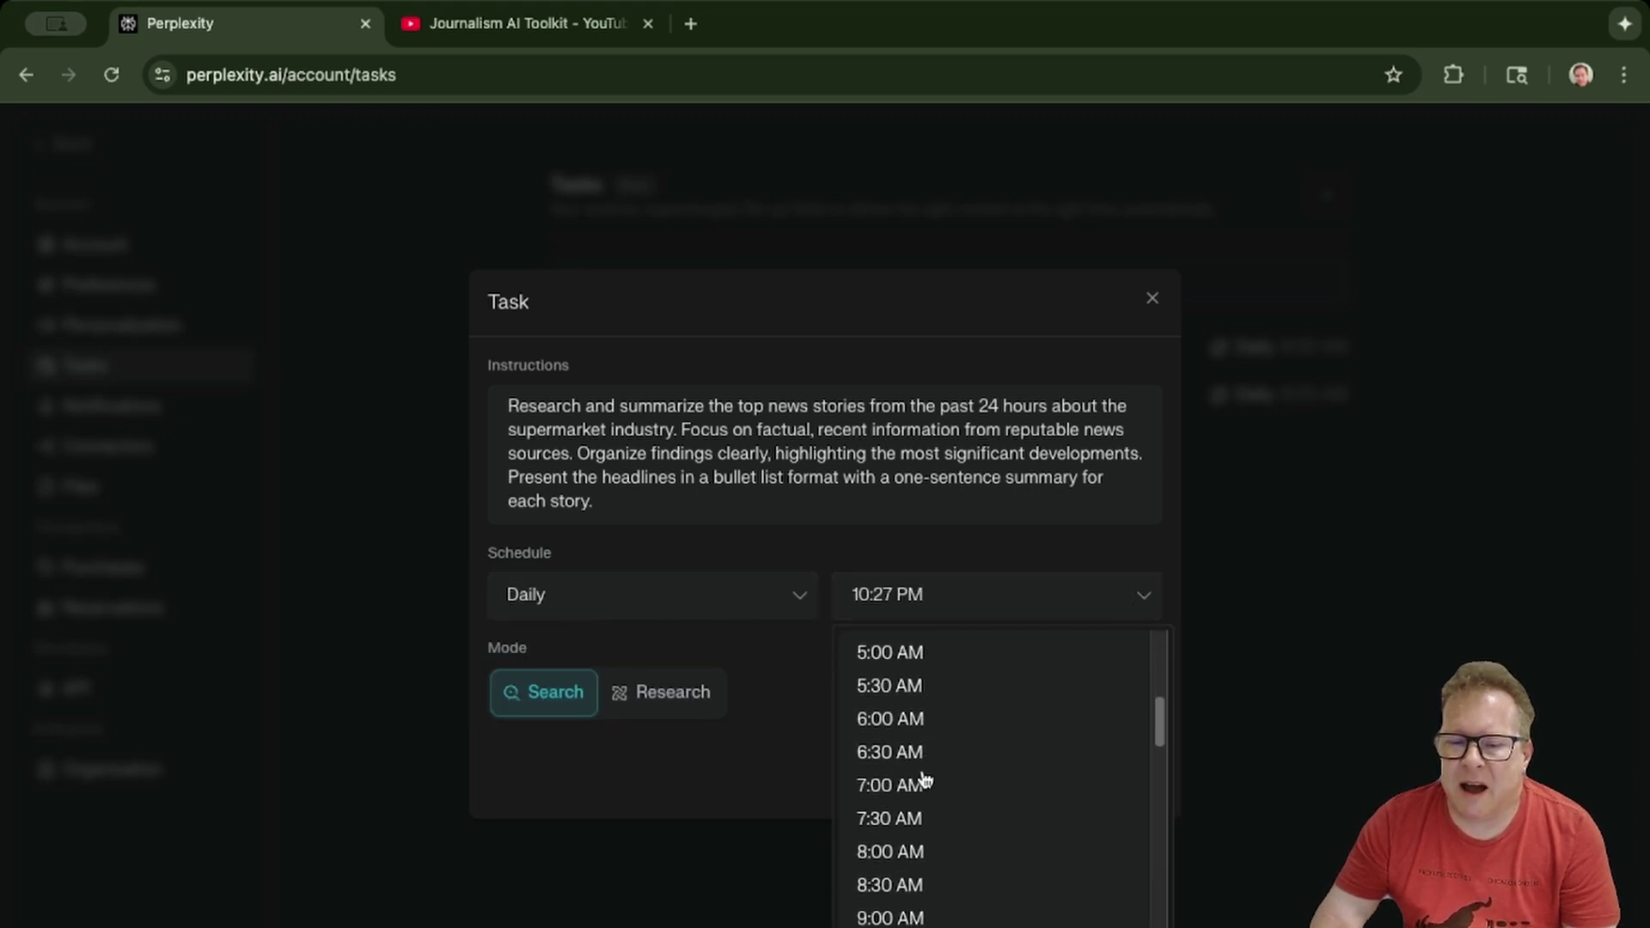
left_click(921, 786)
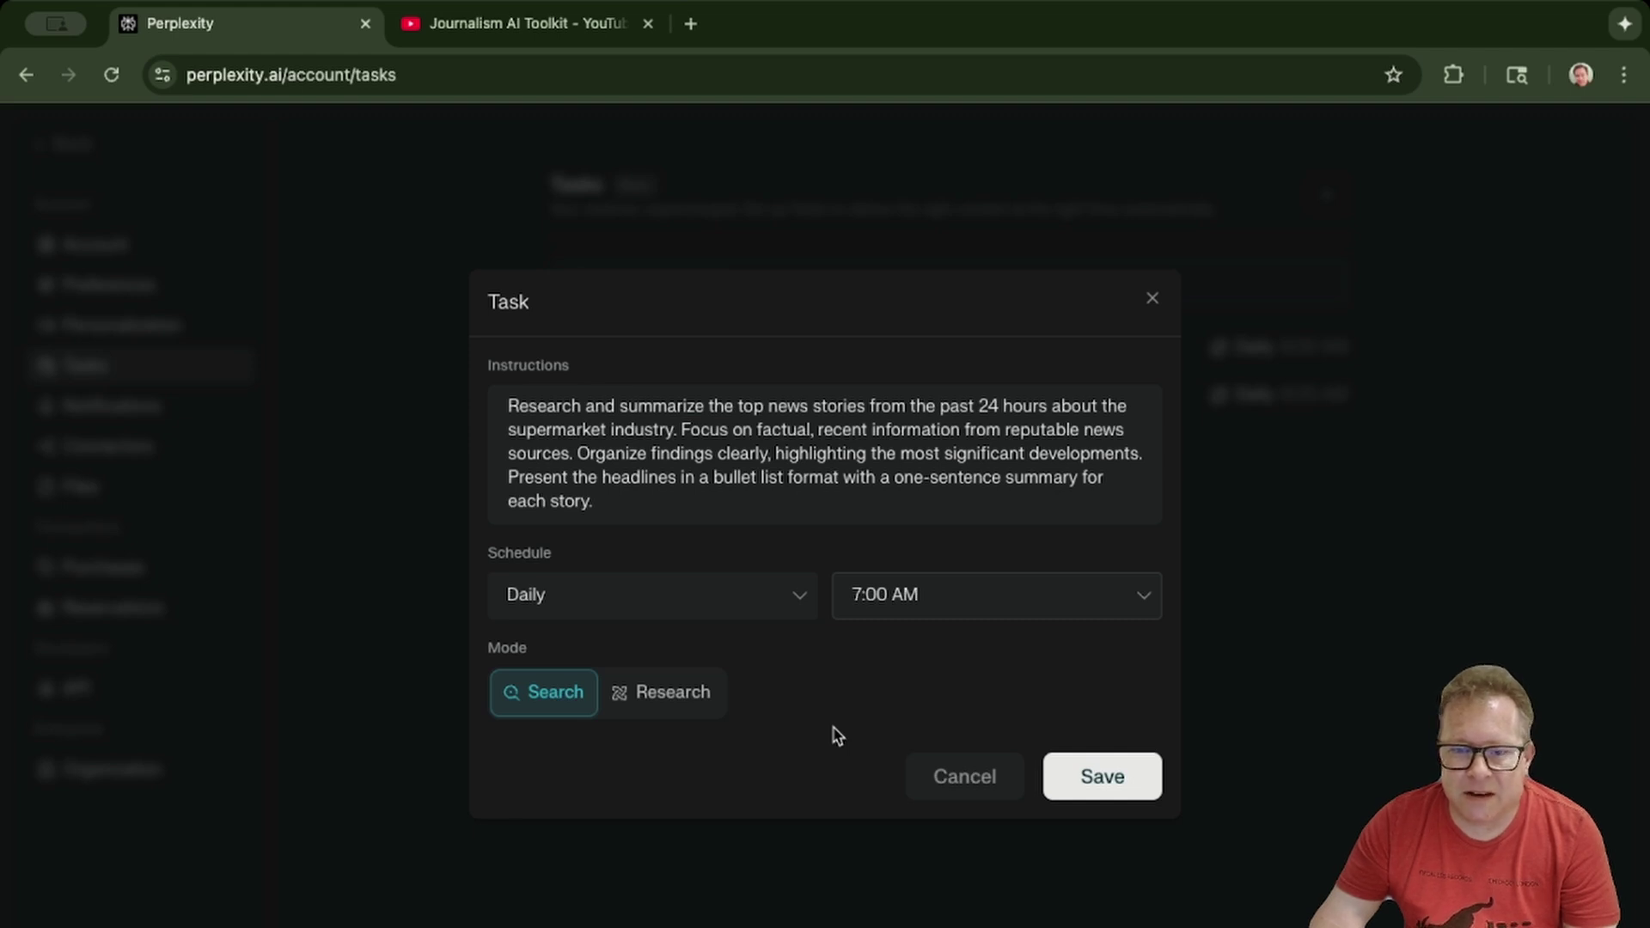
left_click(649, 698)
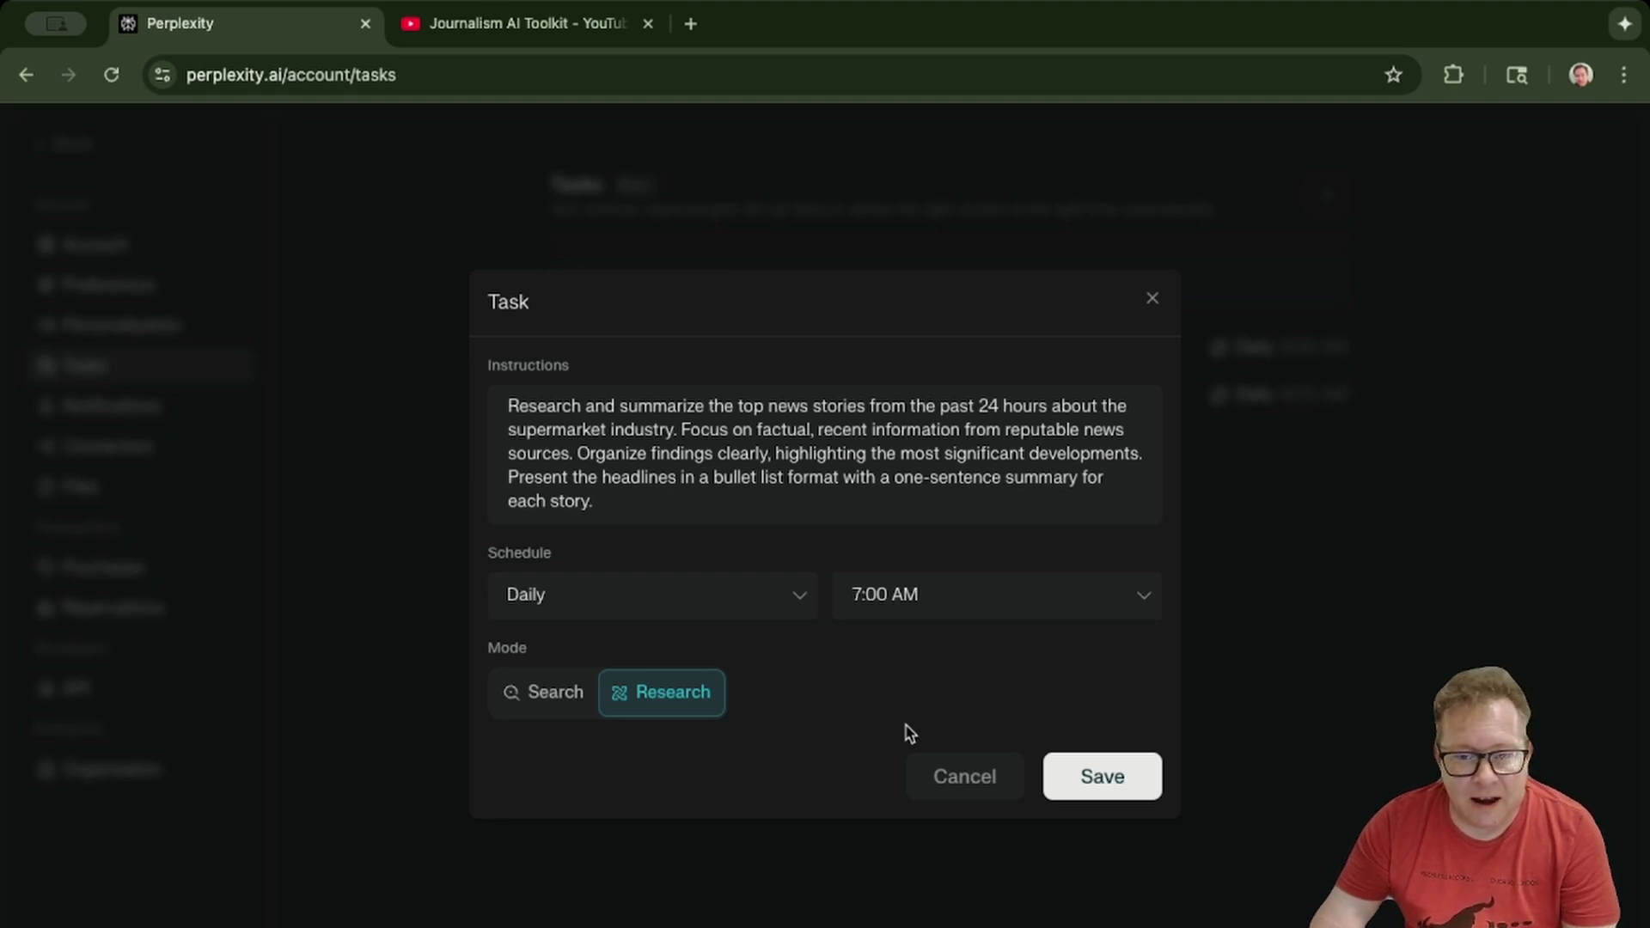
left_click(1103, 782)
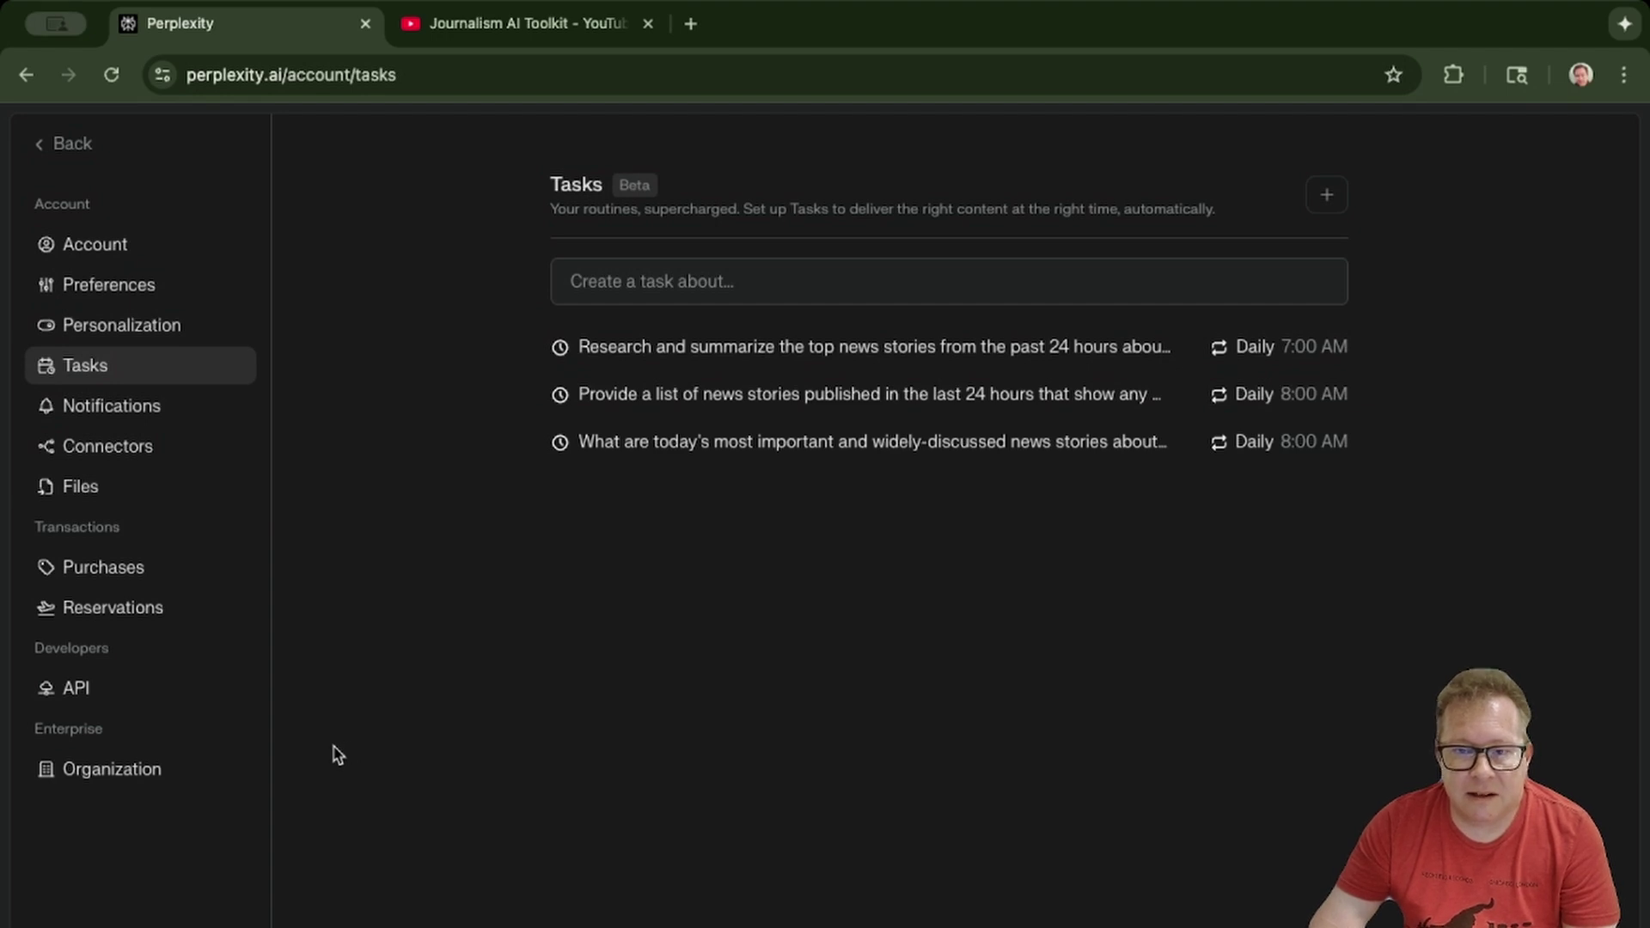
- Reschedule the supermarket news task's daily run time to 9:30 PM and update it
left_click(731, 352)
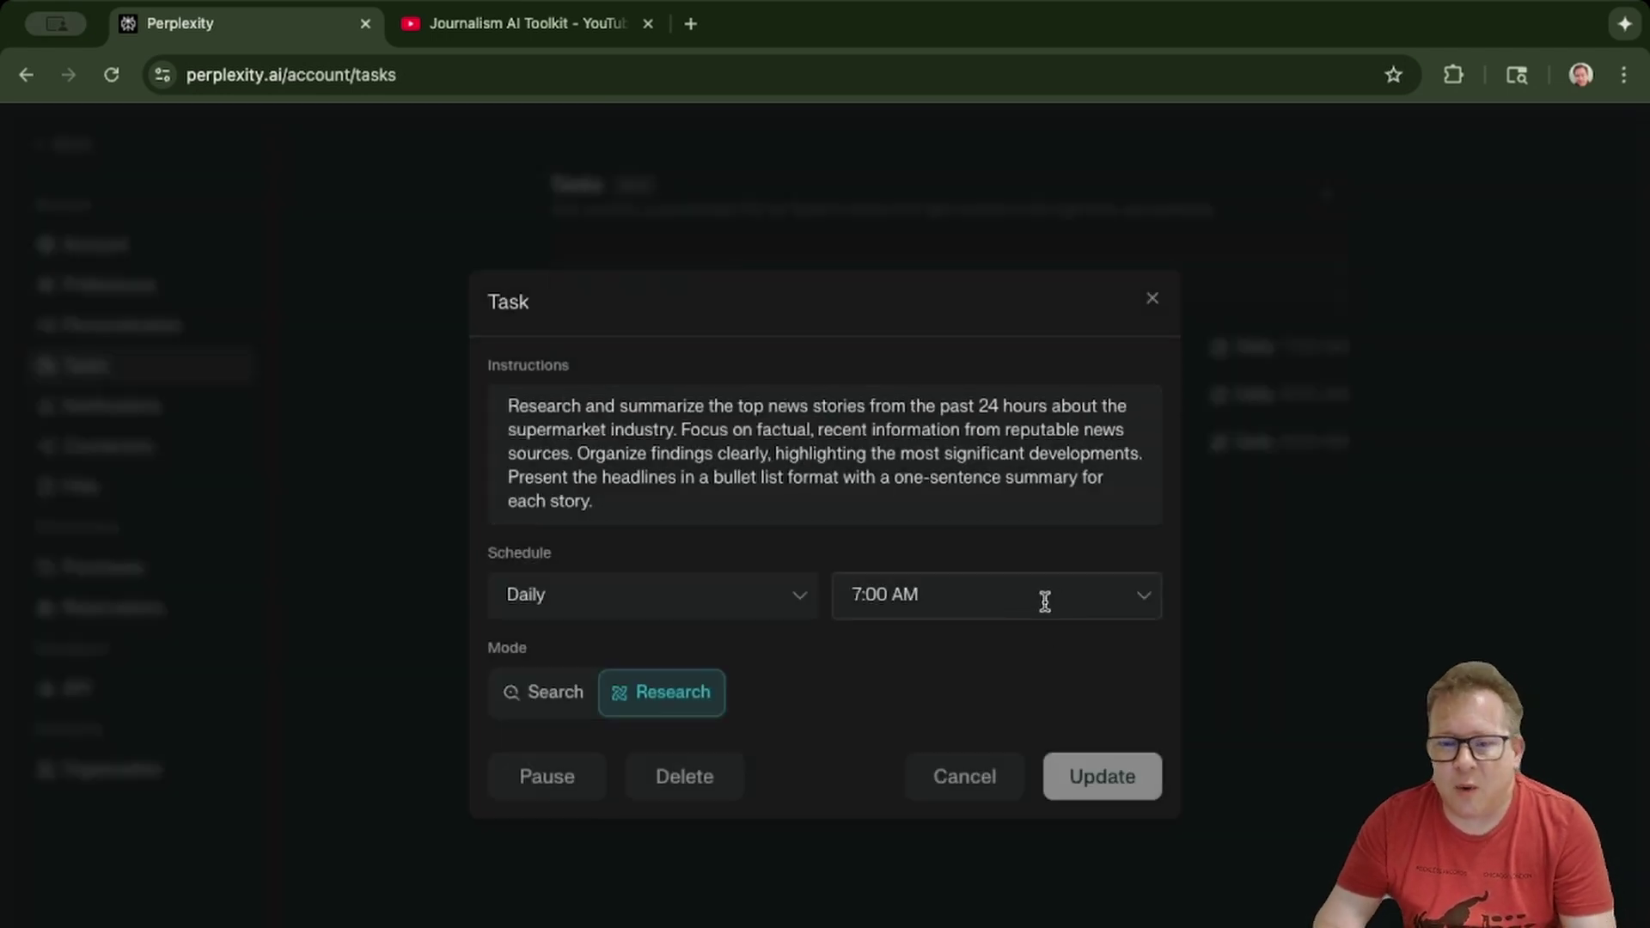
left_click(1146, 599)
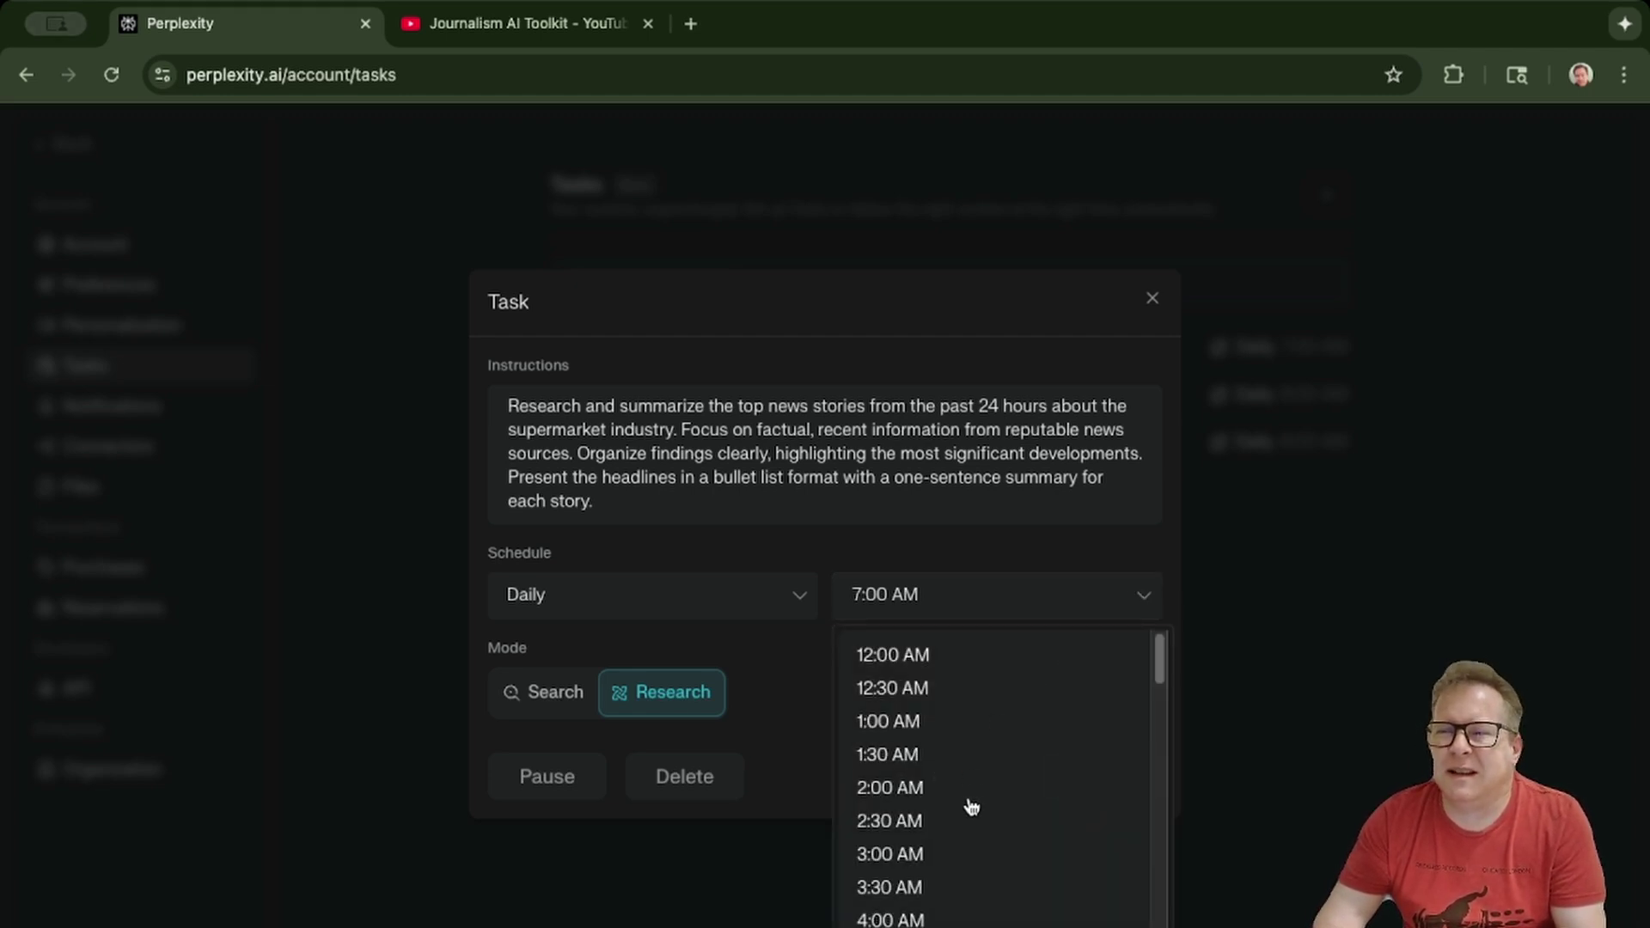
scroll(971, 806, "down", 8)
scroll(971, 806, "down", 6)
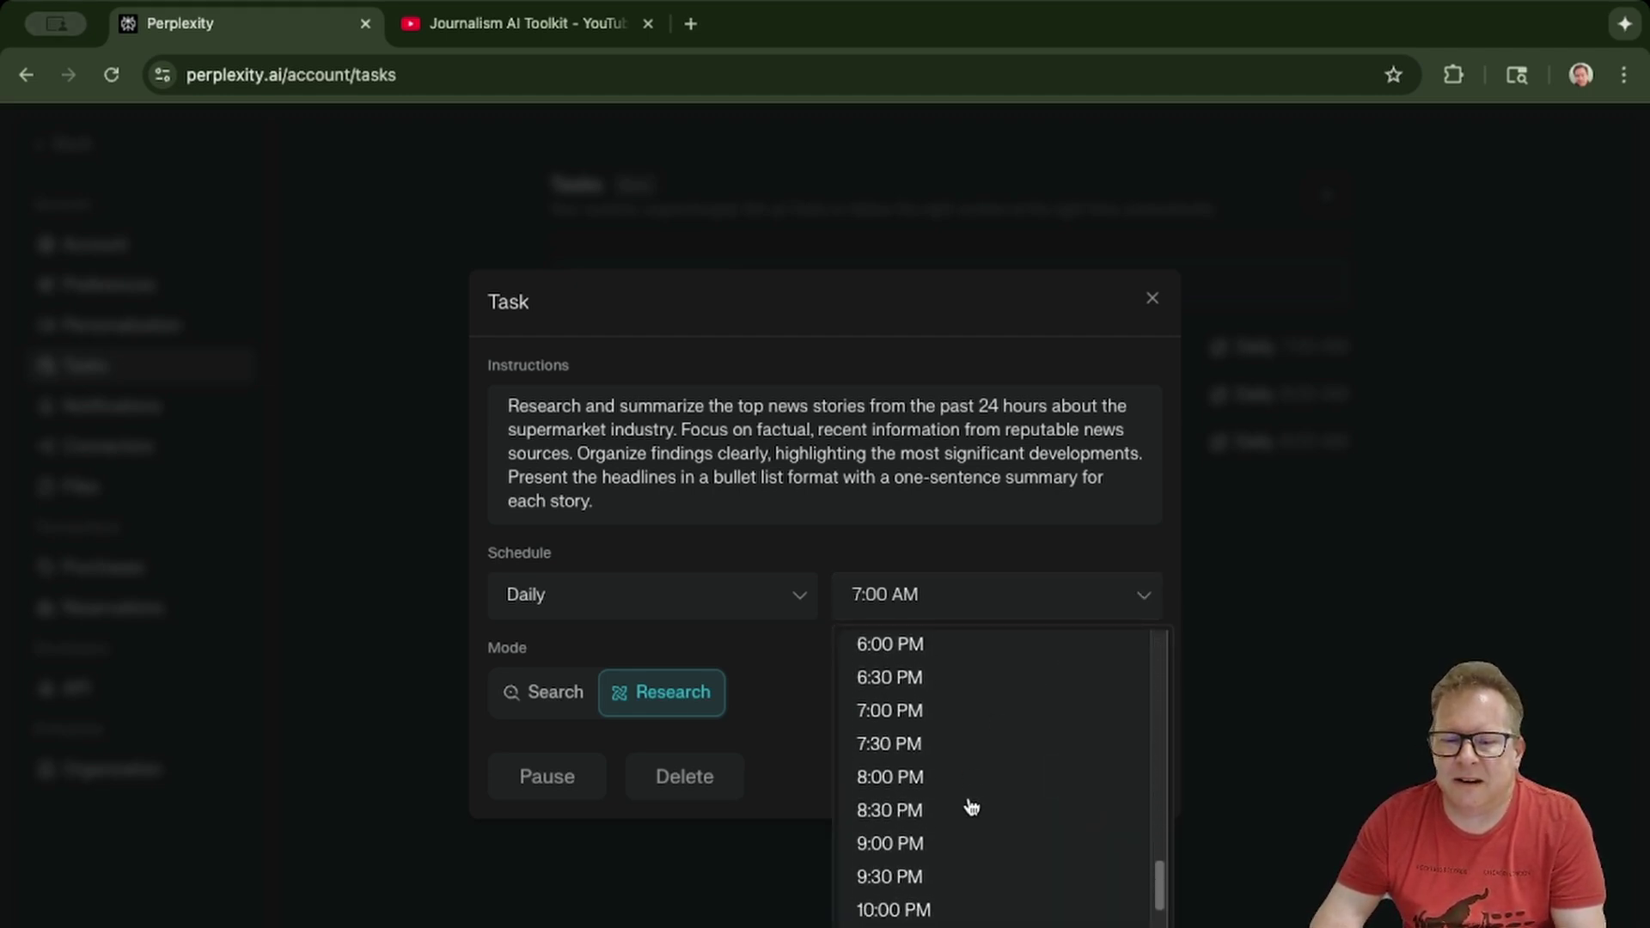
left_click(894, 881)
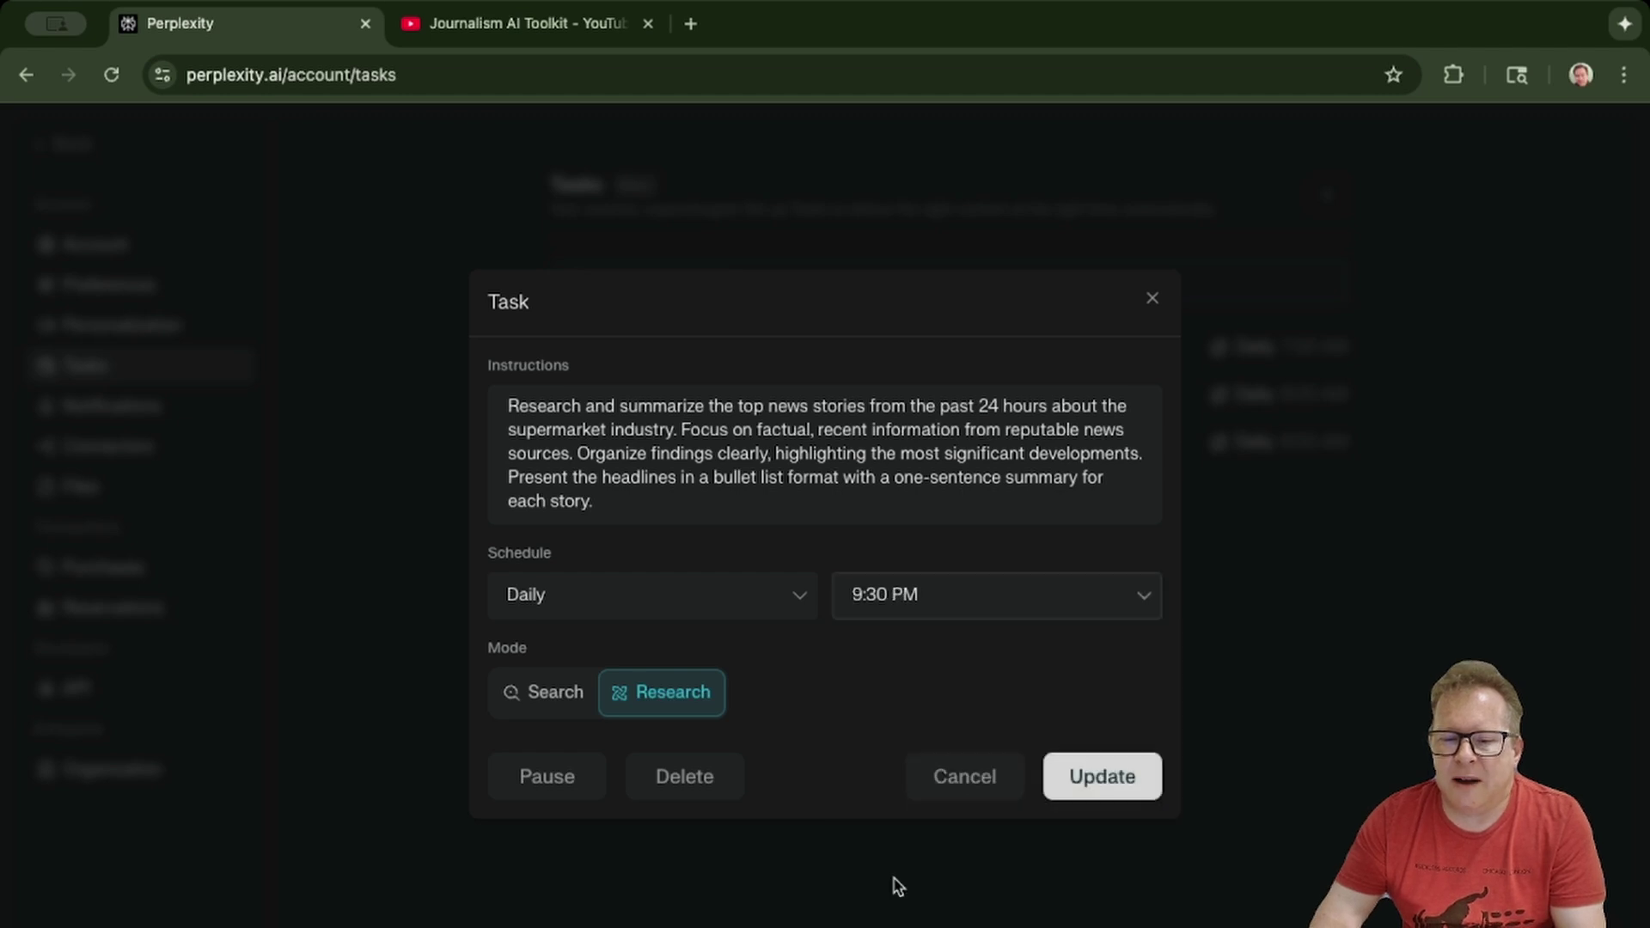
left_click(1094, 783)
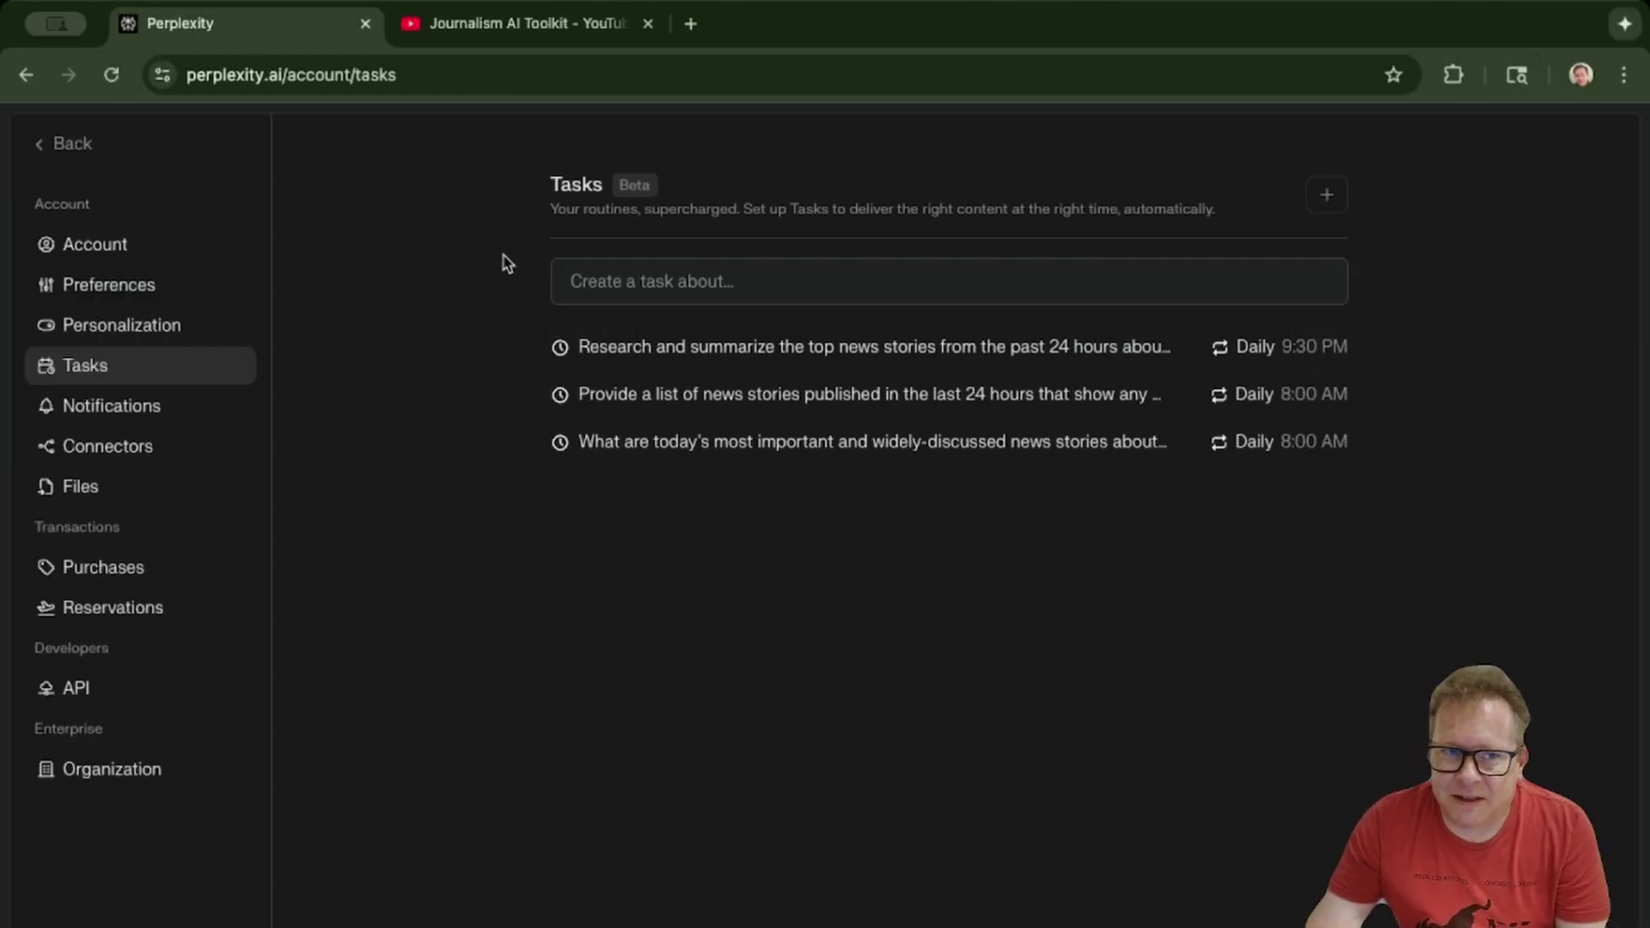
- Open the 'Research and summarize…' task thread from the full Library to view its report
left_click(67, 146)
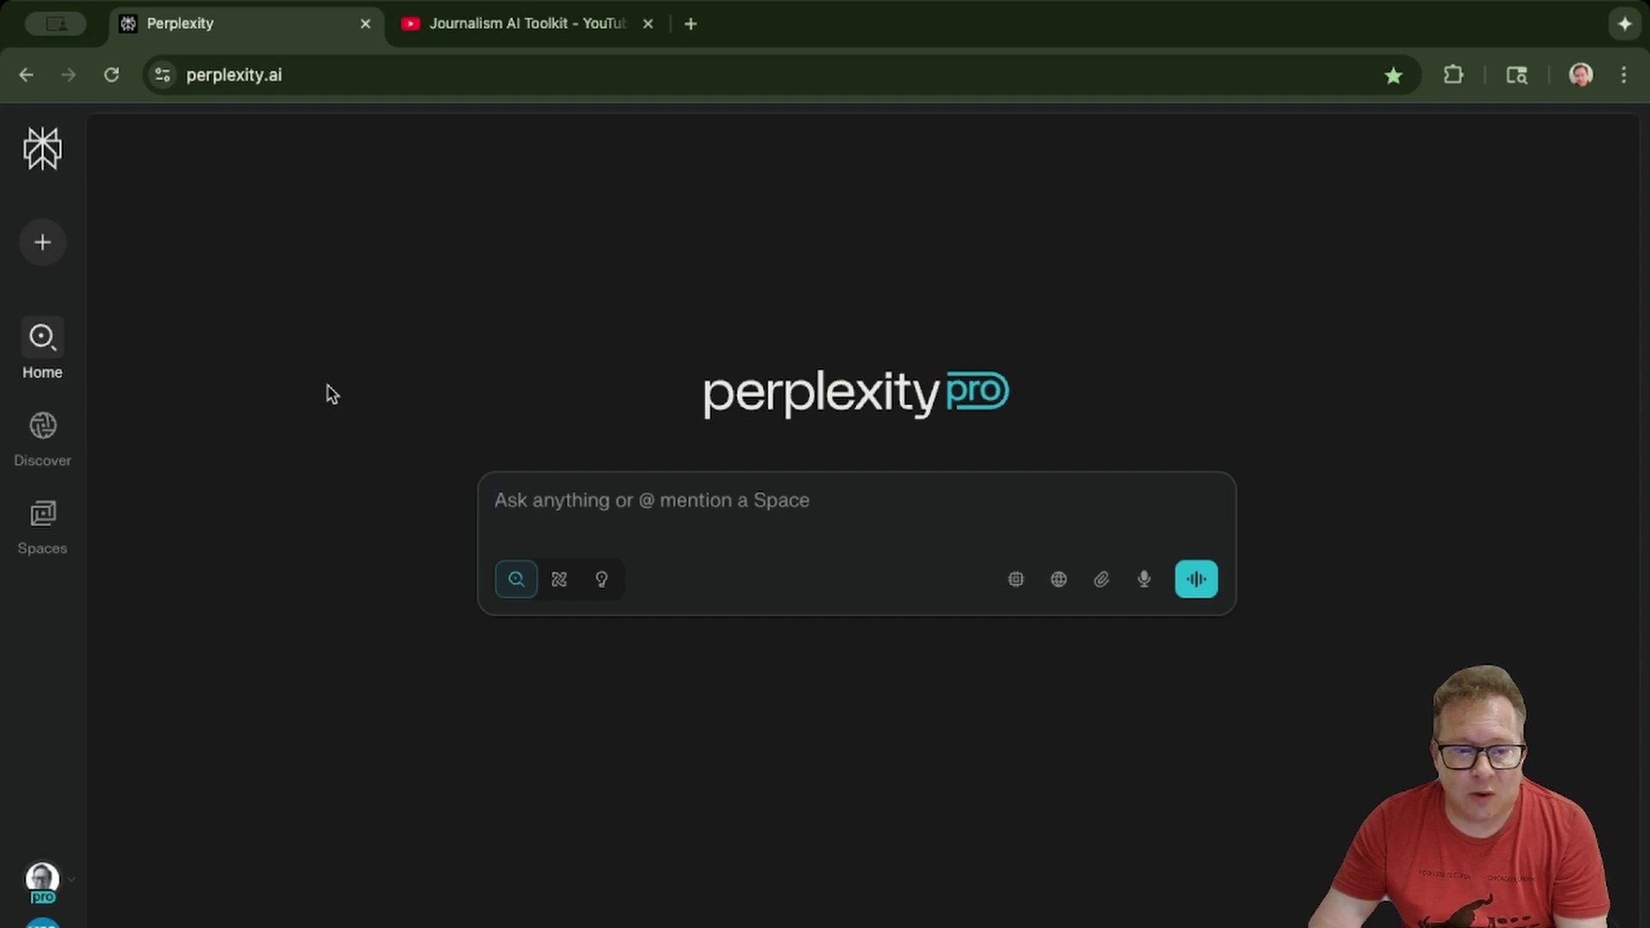
mouse_move(39, 251)
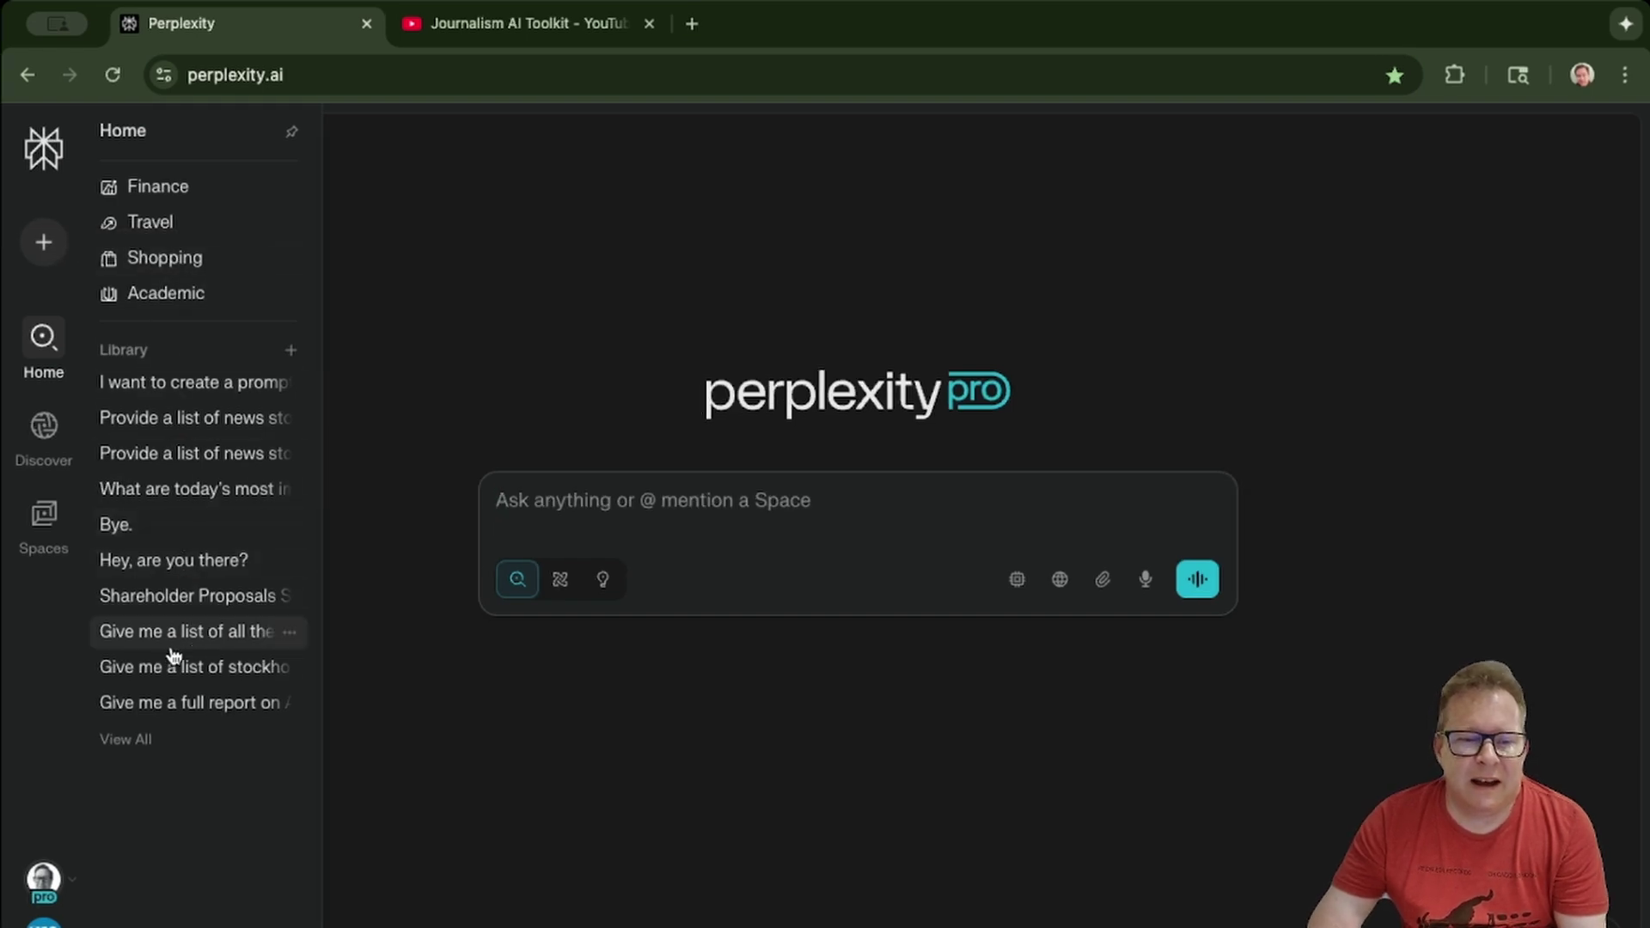
left_click(142, 742)
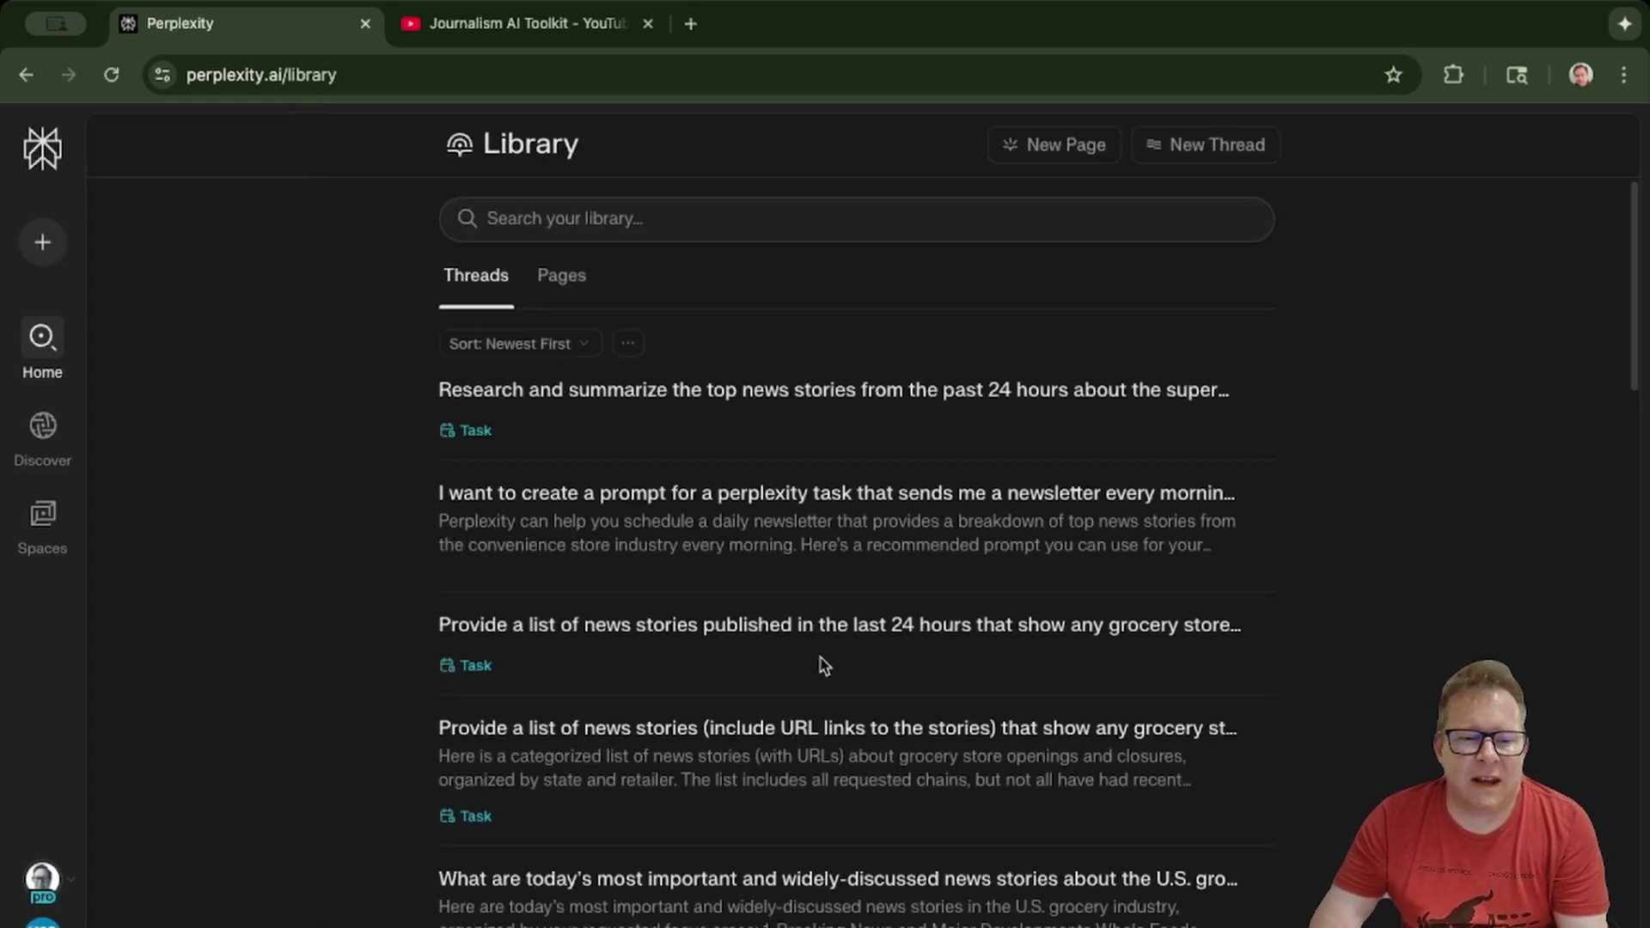
left_click(662, 400)
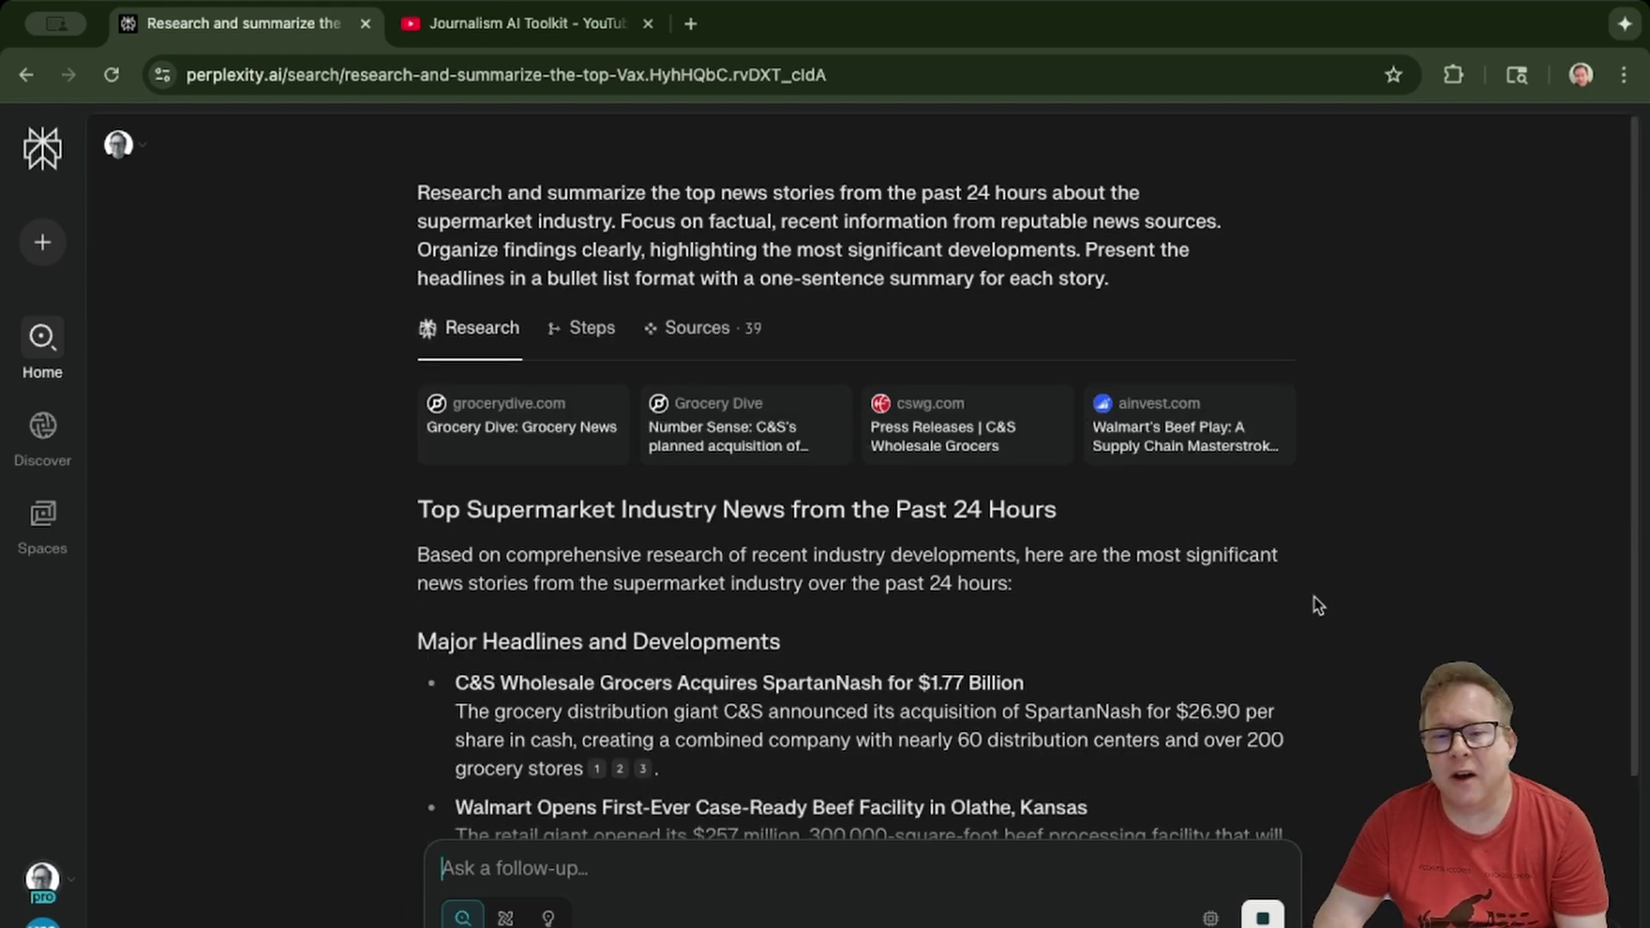
scroll(1315, 604, "down", 5)
scroll(1319, 604, "down", 1)
scroll(1319, 604, "up", 2)
scroll(1319, 604, "down", 2)
scroll(1319, 604, "down", 1)
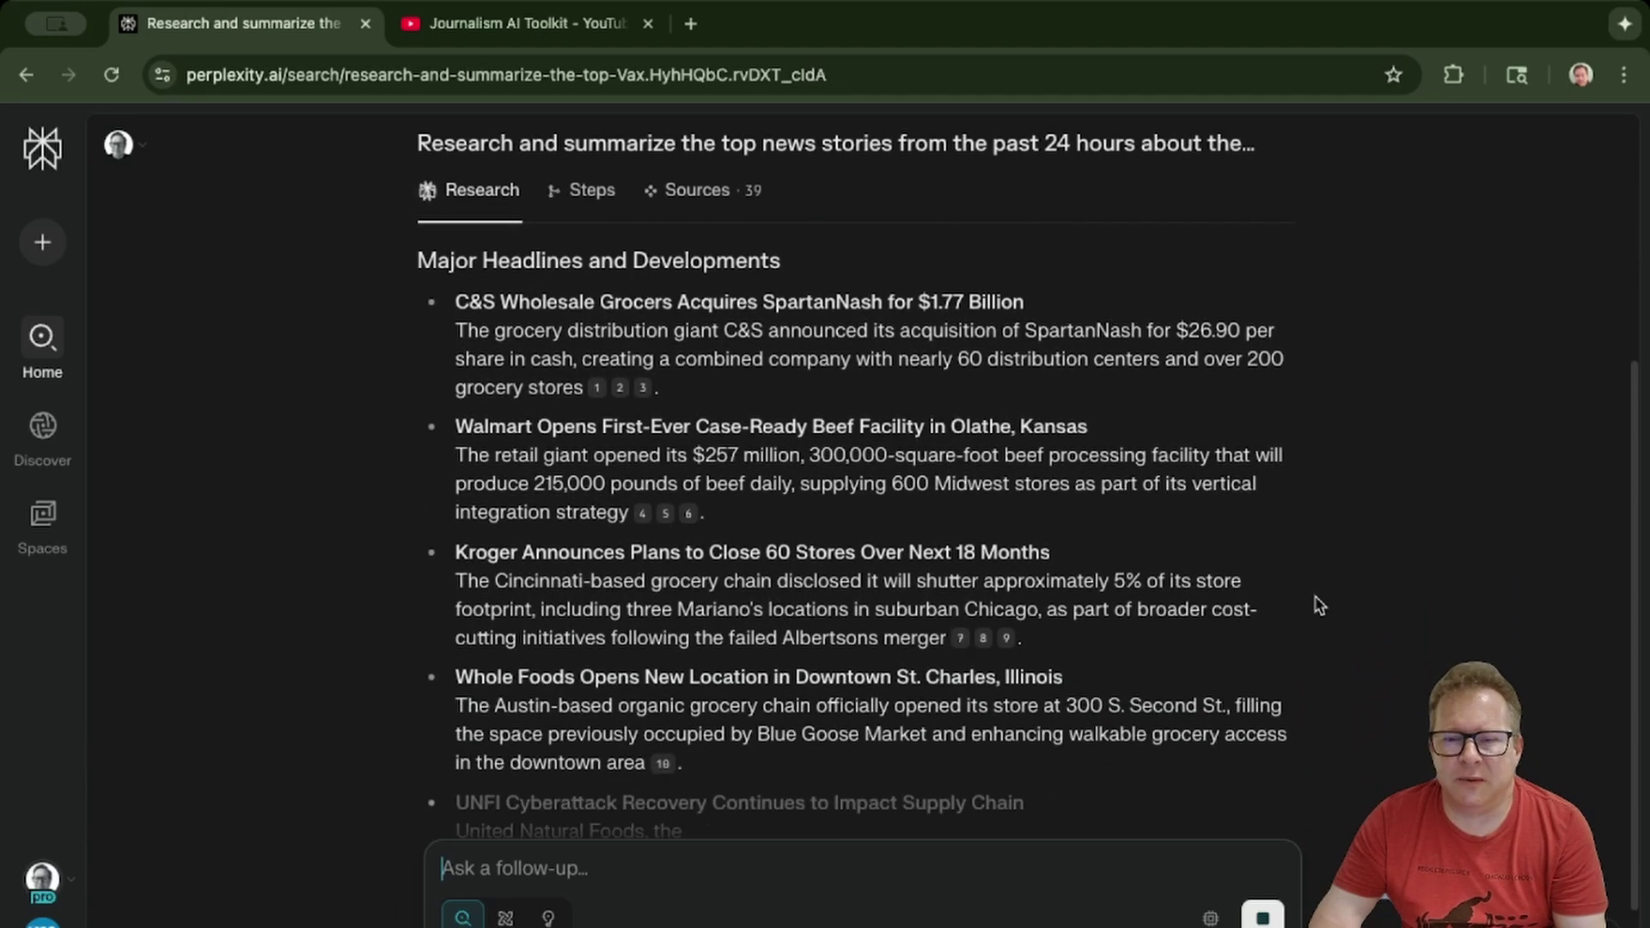
scroll(1319, 604, "down", 2)
scroll(1319, 604, "down", 2)
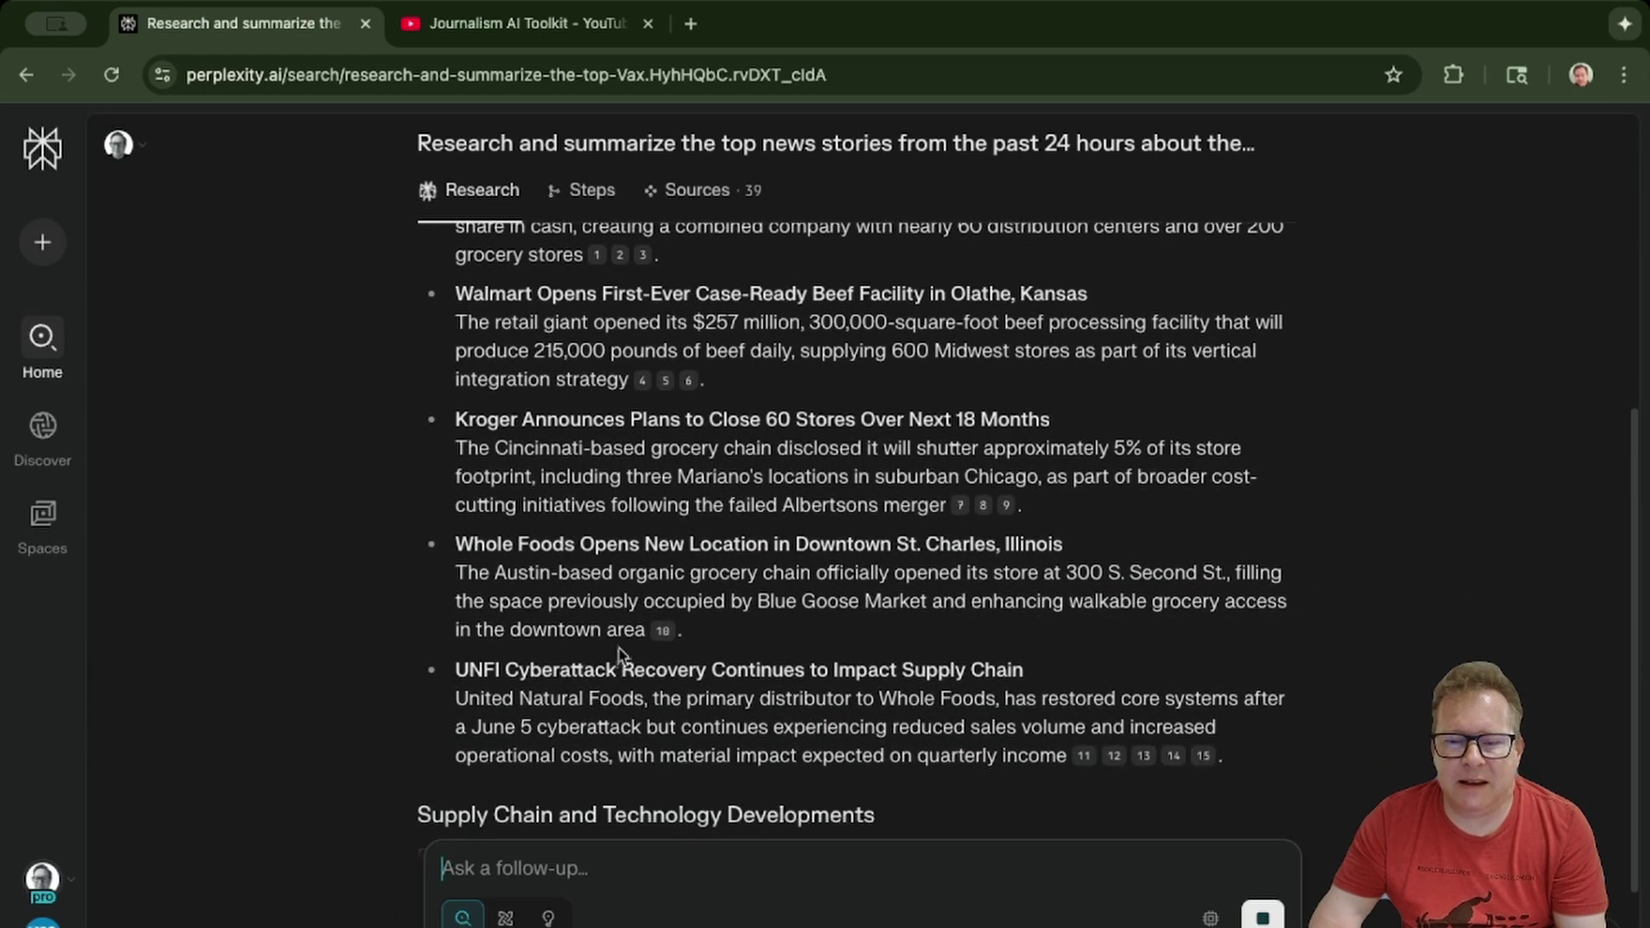
mouse_move(662, 638)
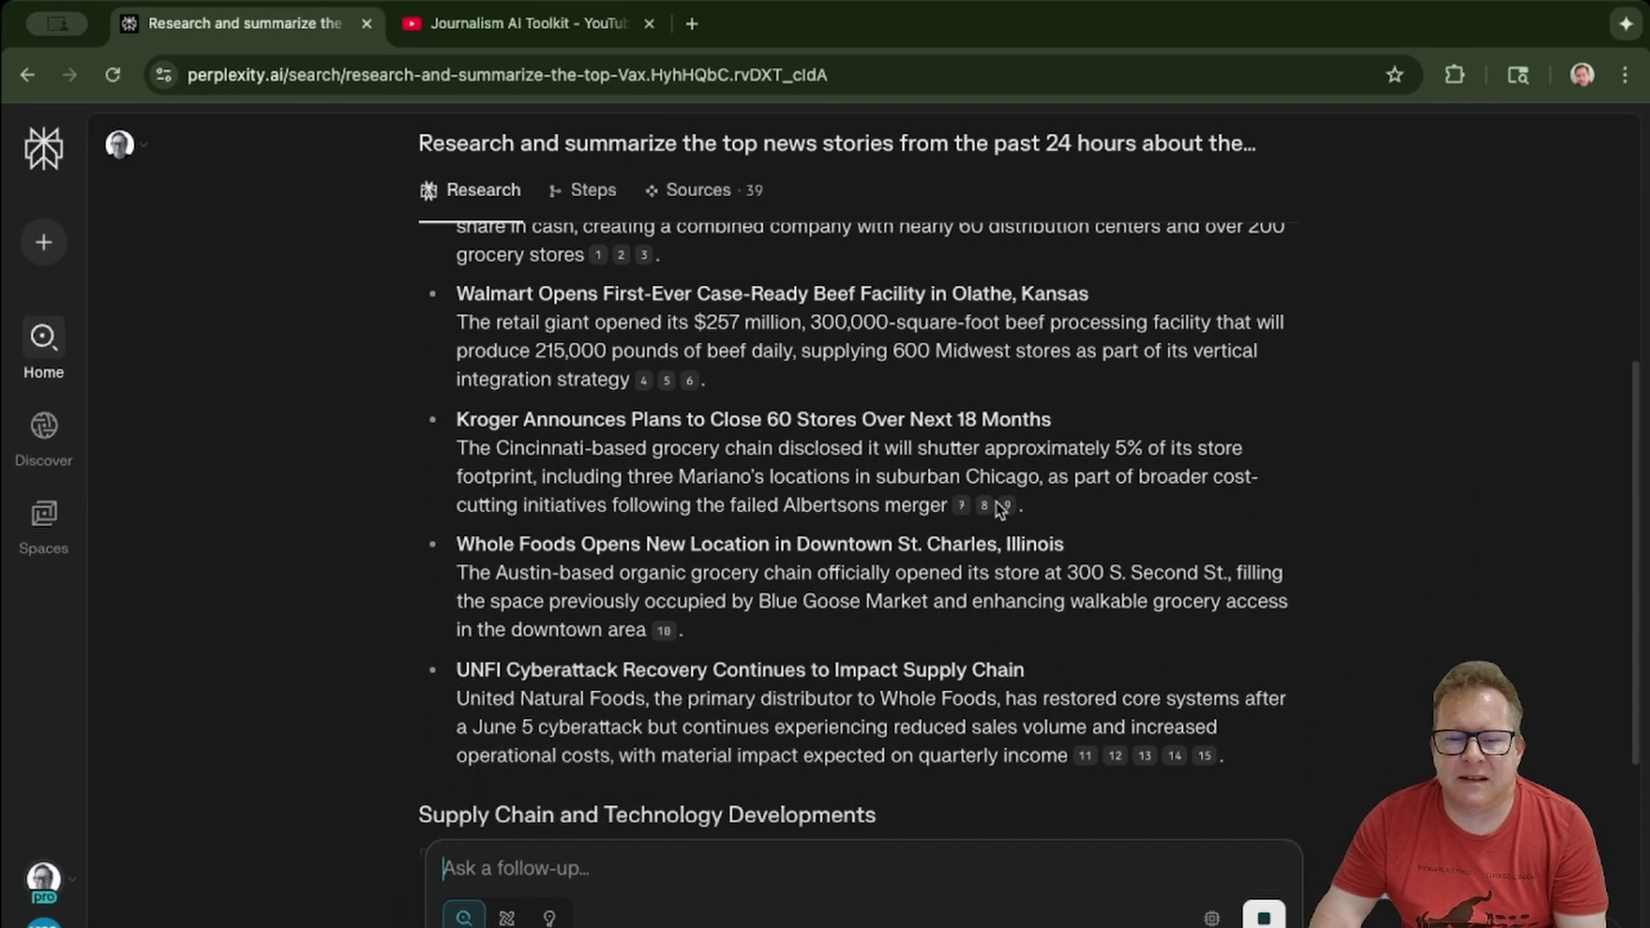
scroll(995, 513, "up", 2)
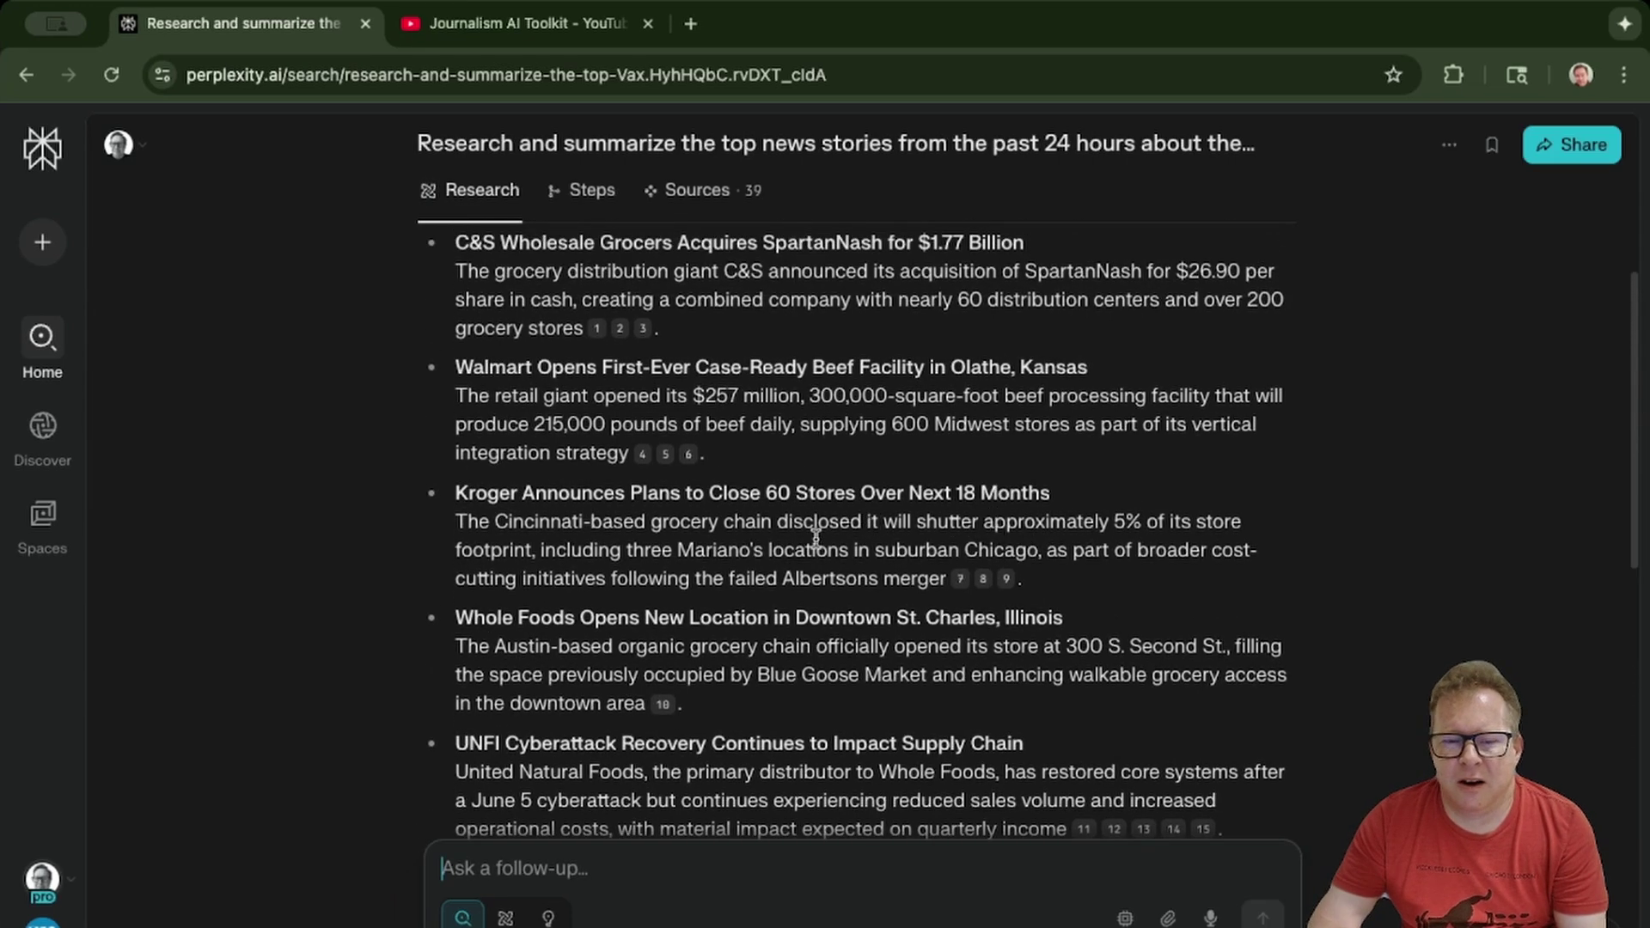
scroll(1087, 544, "up", 2)
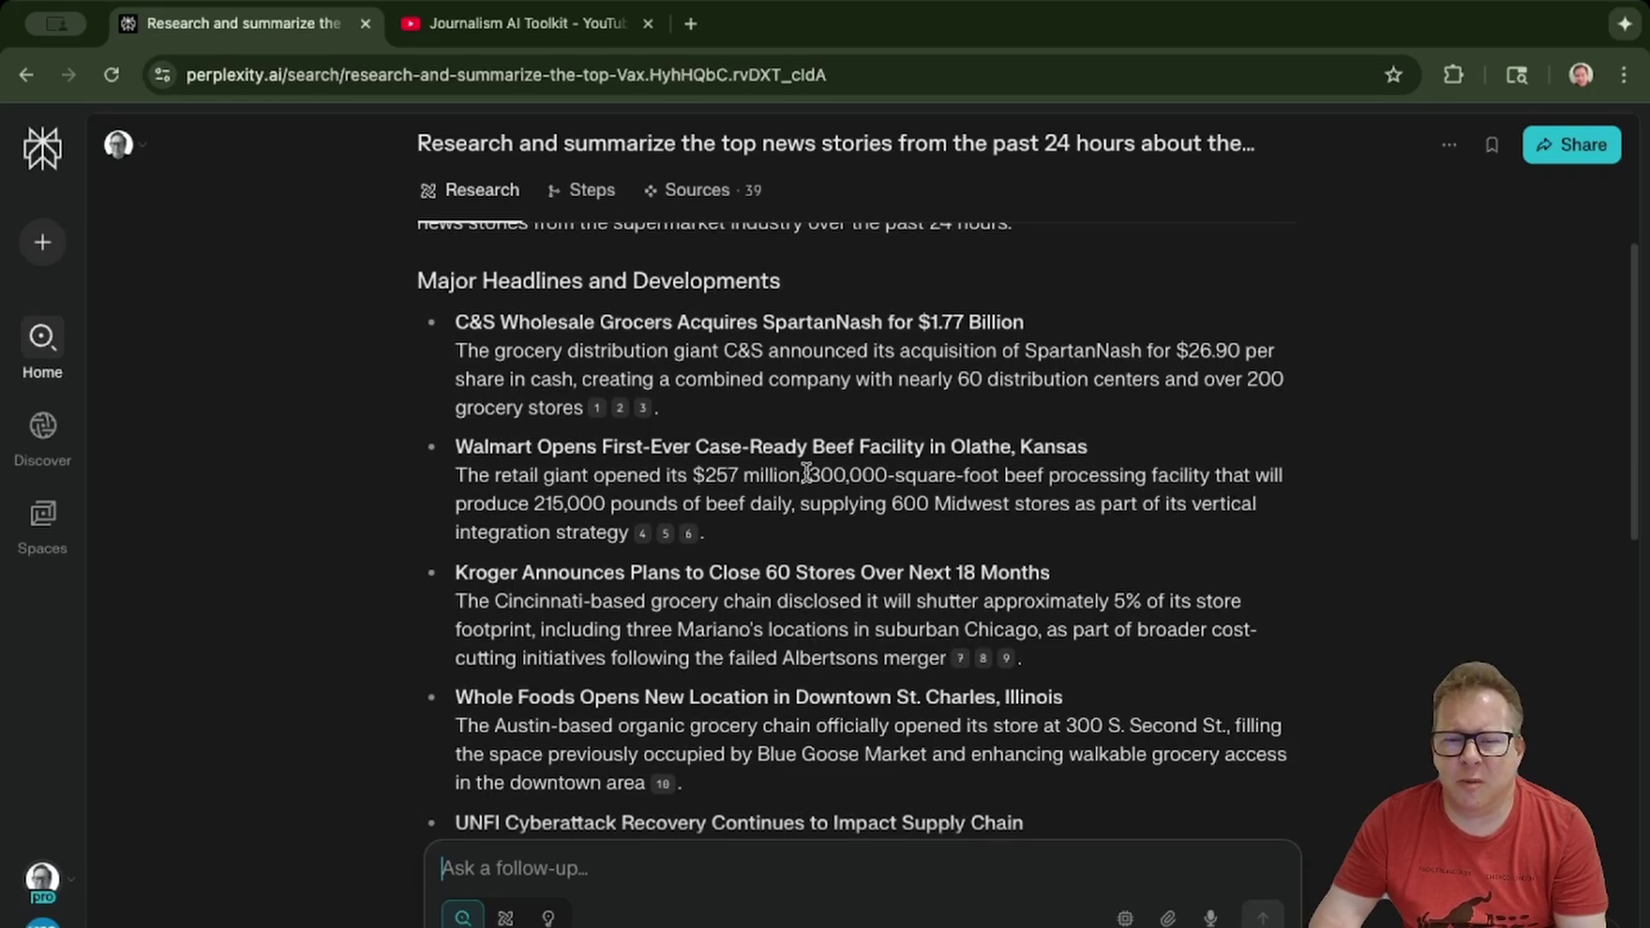
scroll(946, 497, "up", 5)
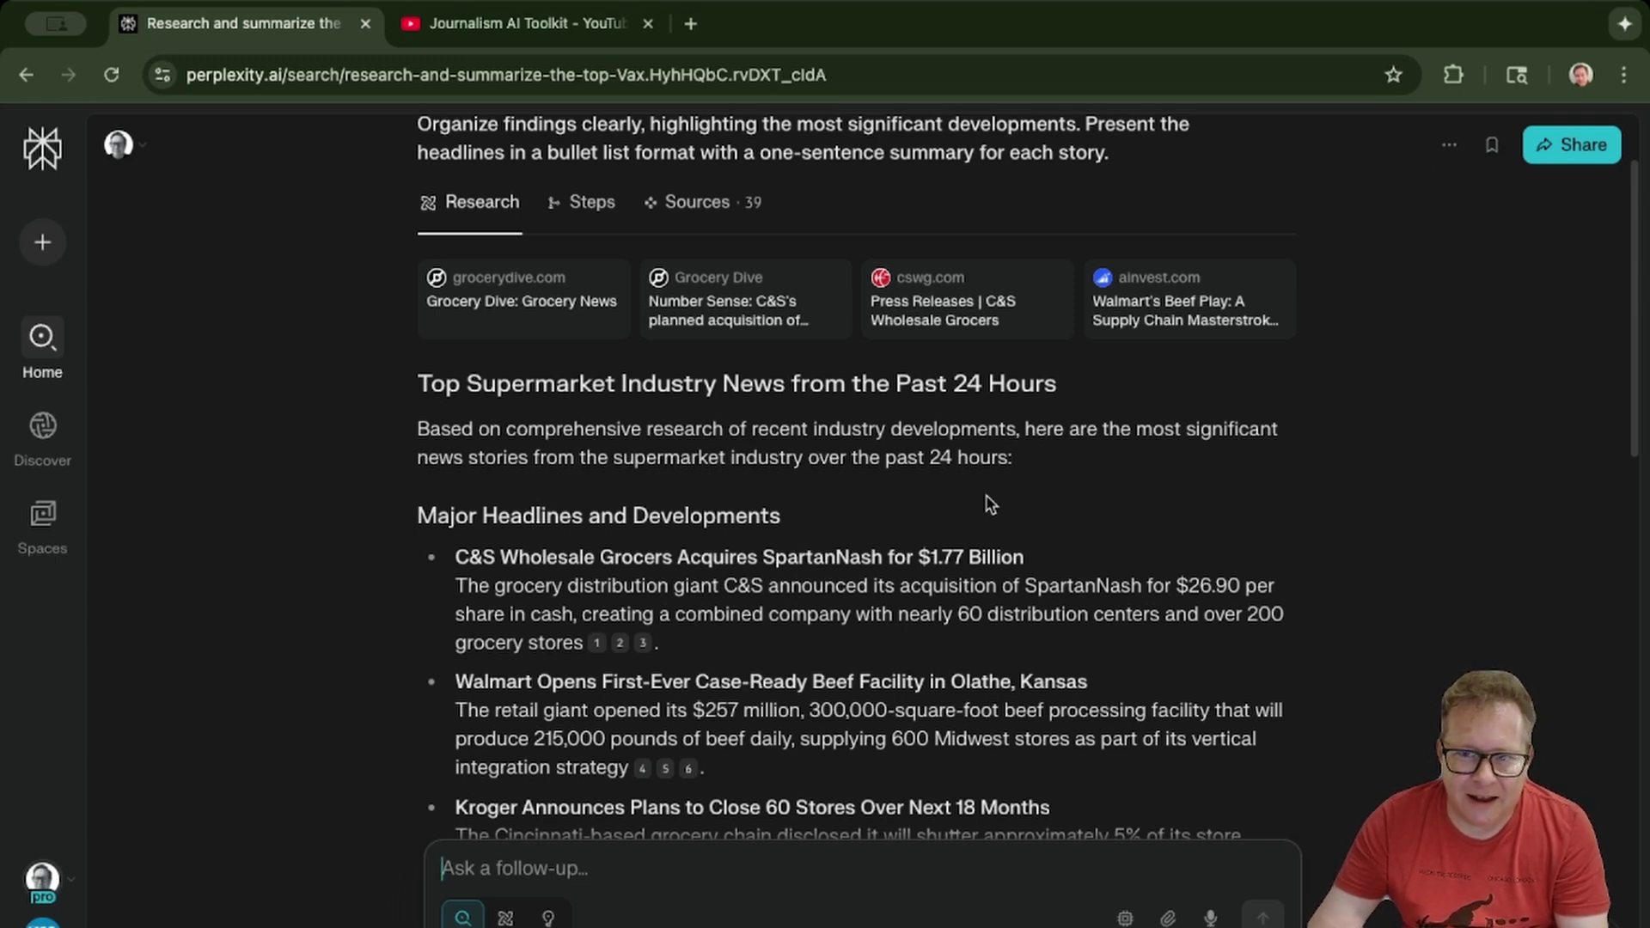
mouse_move(101, 526)
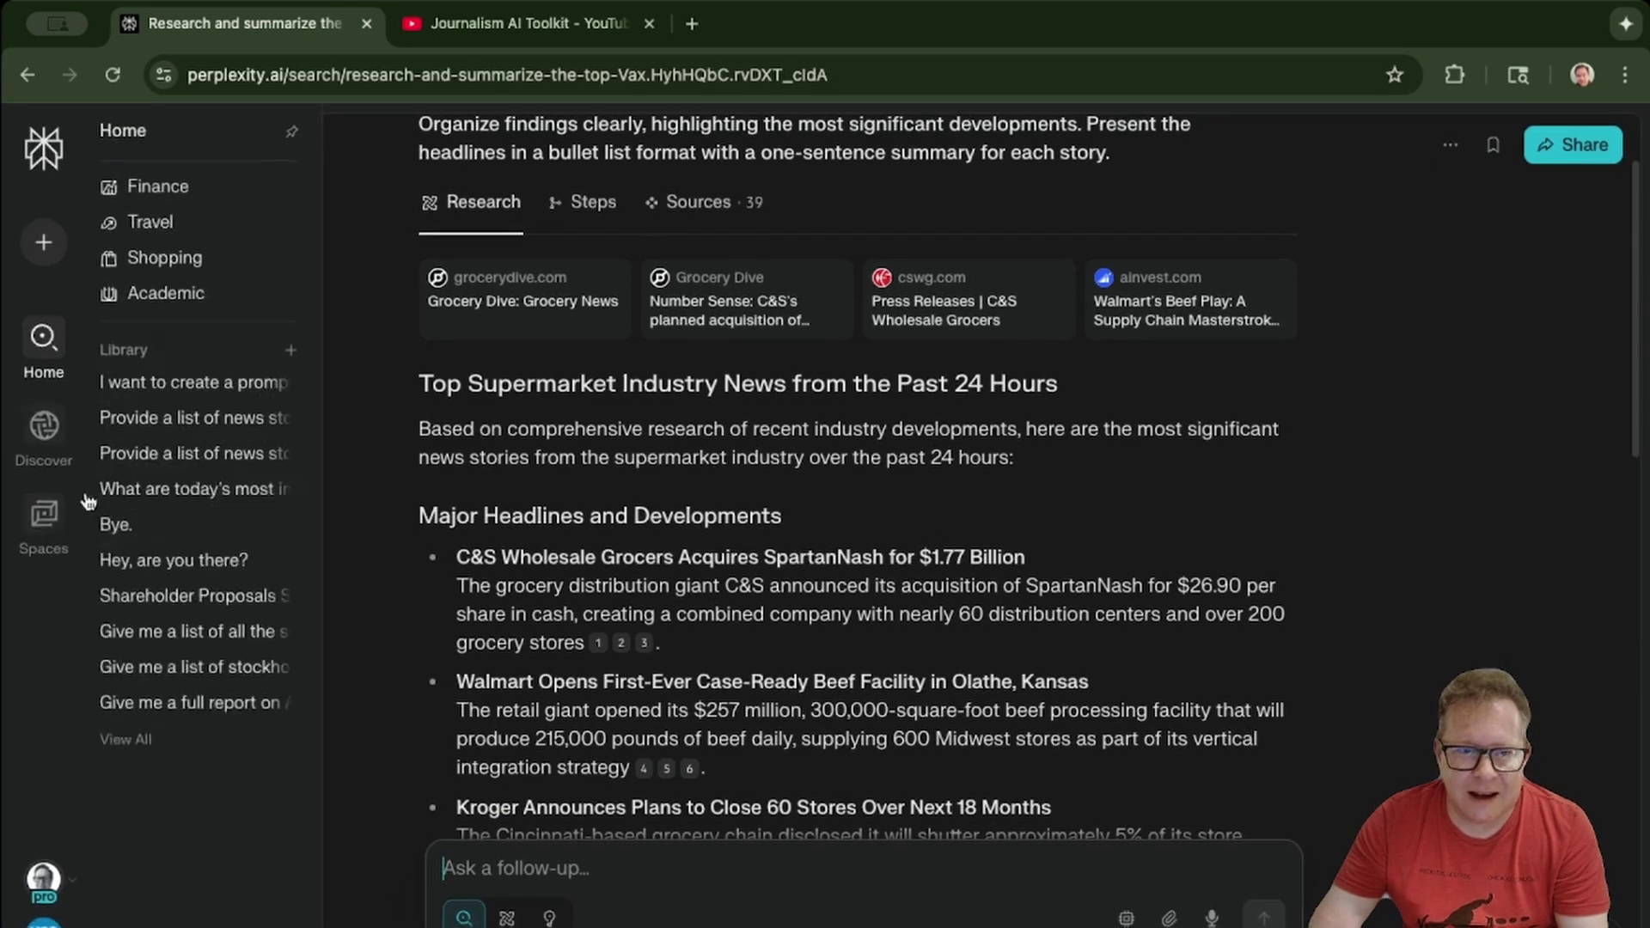
left_click(42, 881)
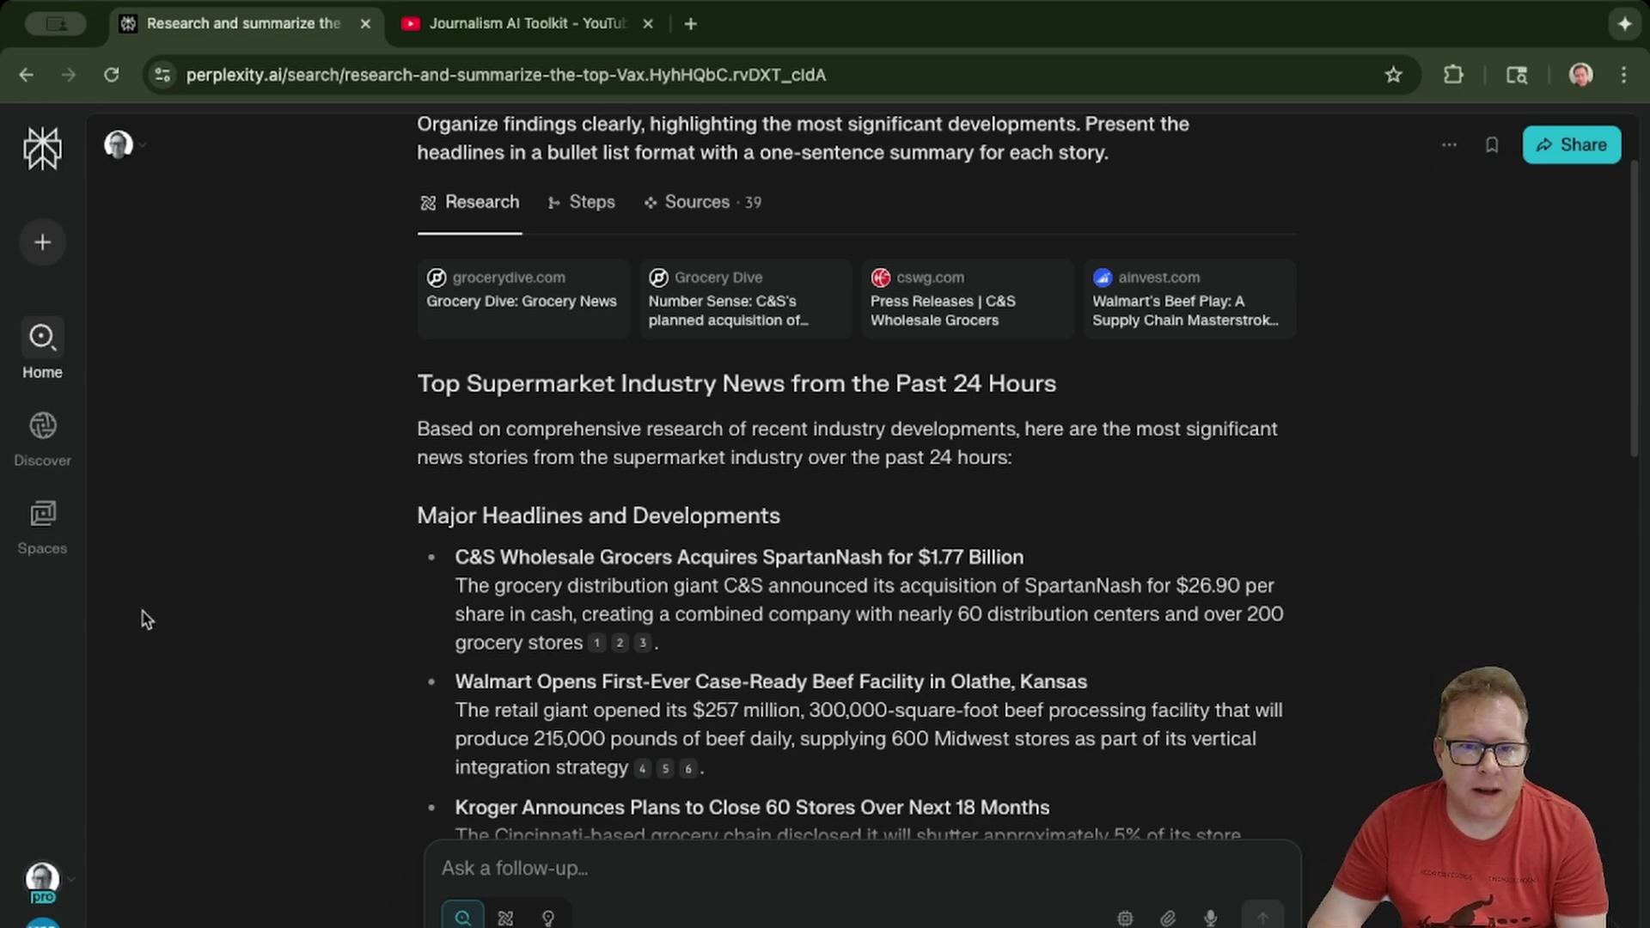
mouse_move(42, 516)
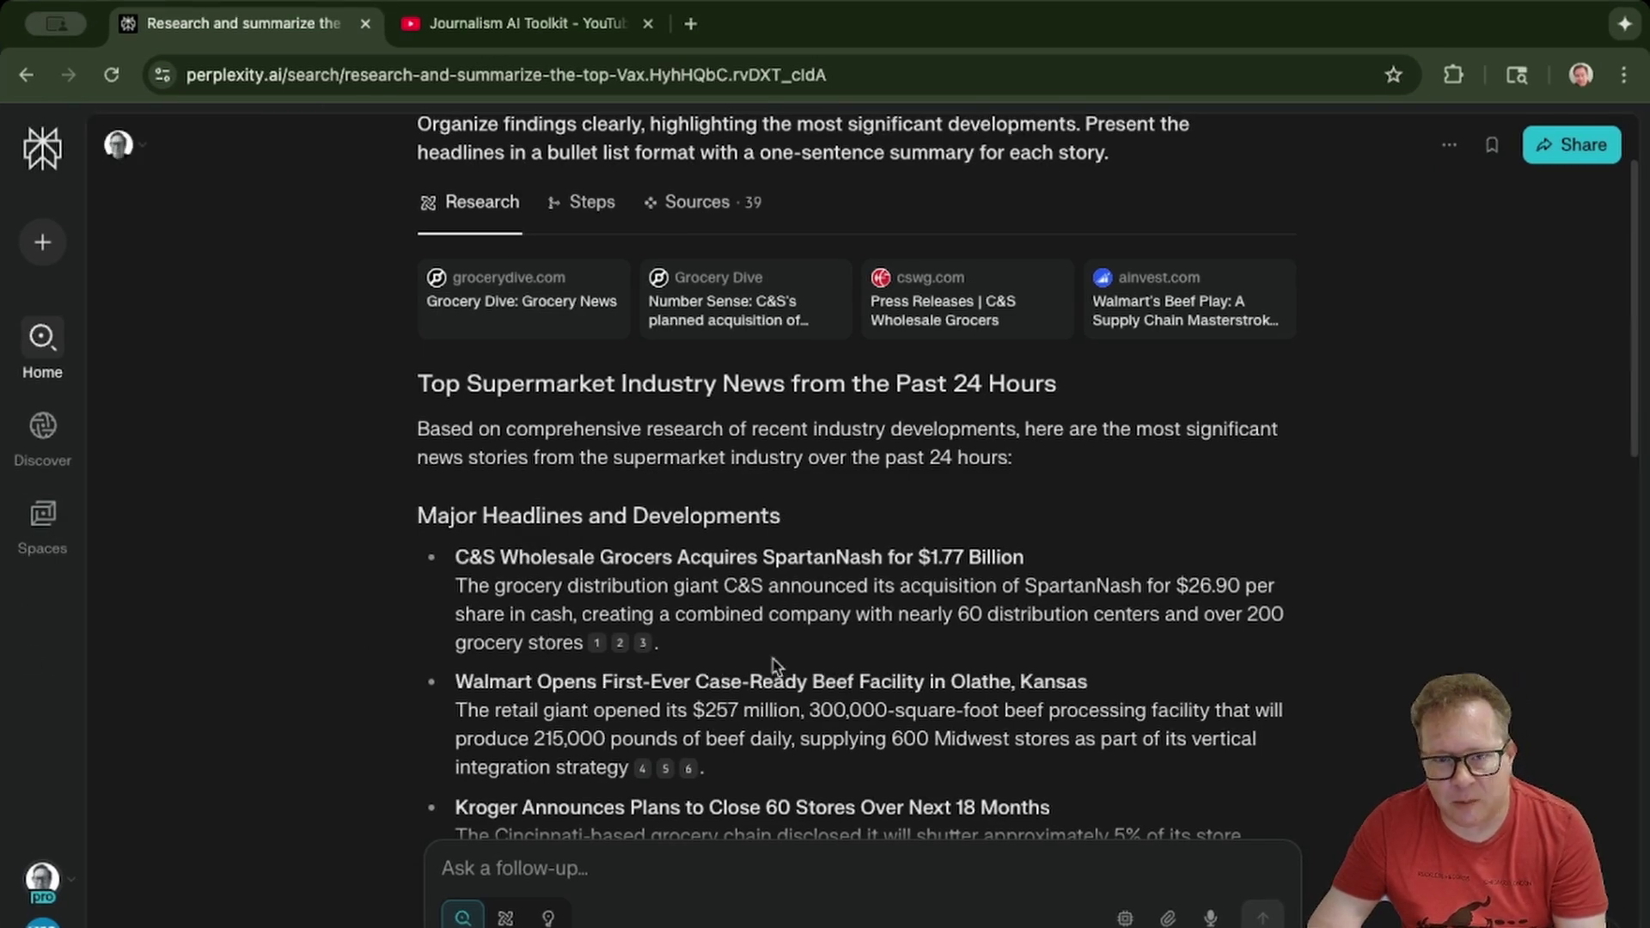
scroll(808, 651, "down", 8)
scroll(808, 650, "down", 10)
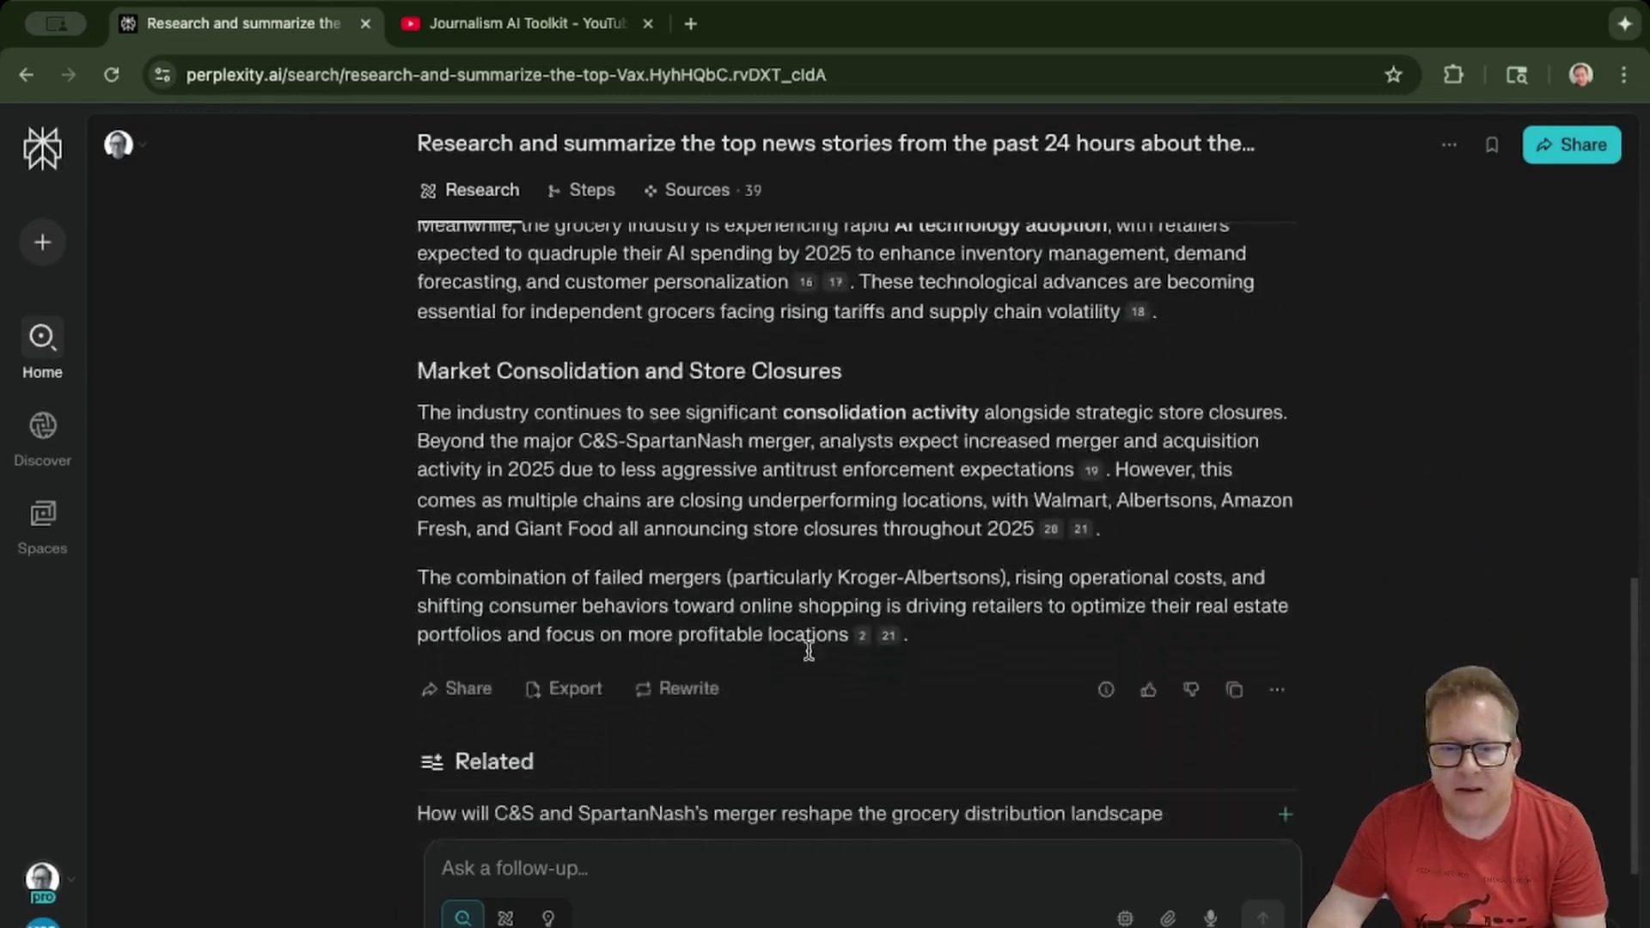